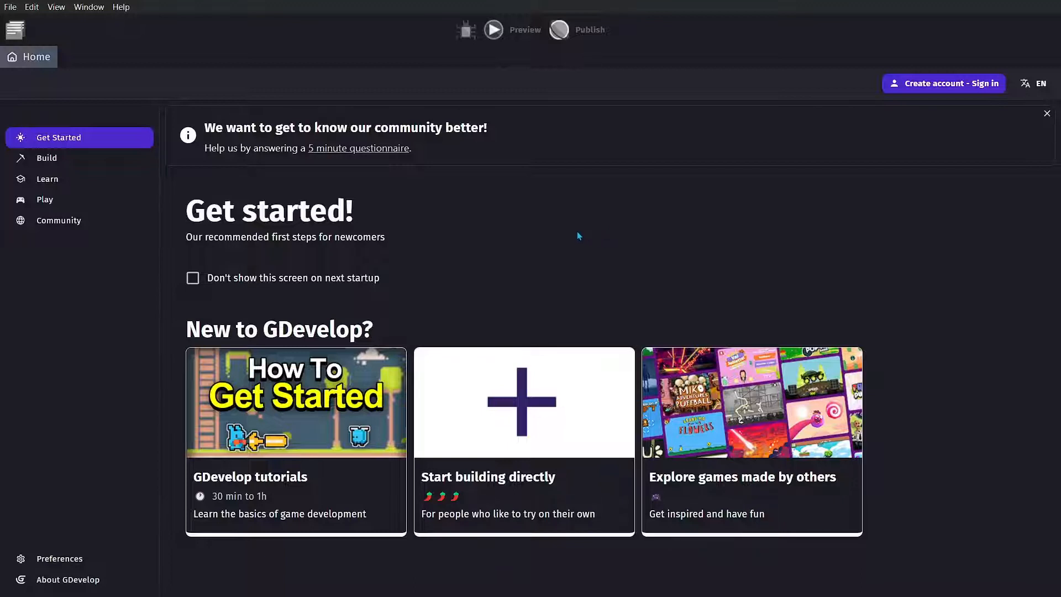
- Show the Build section with the existing projects
left_click(32, 161)
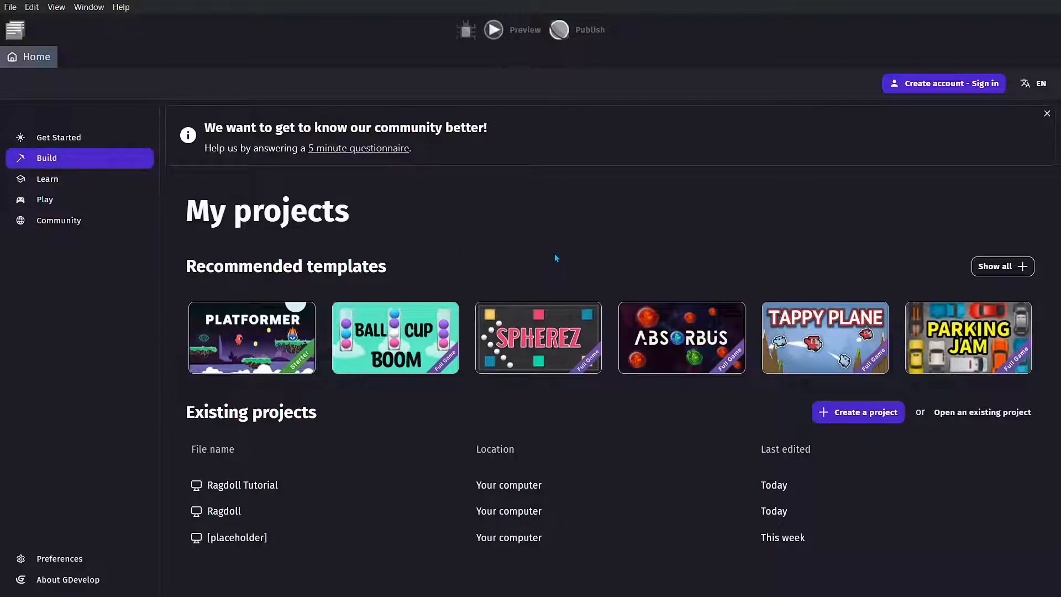
left_click(872, 420)
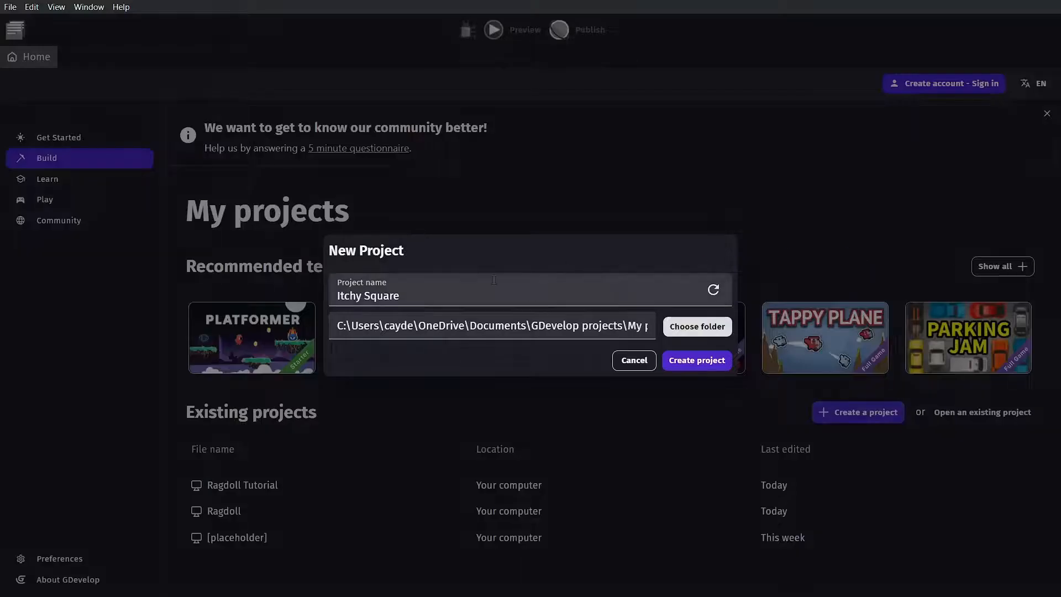
left_click_drag(486, 296, 593, 334)
left_click(630, 361)
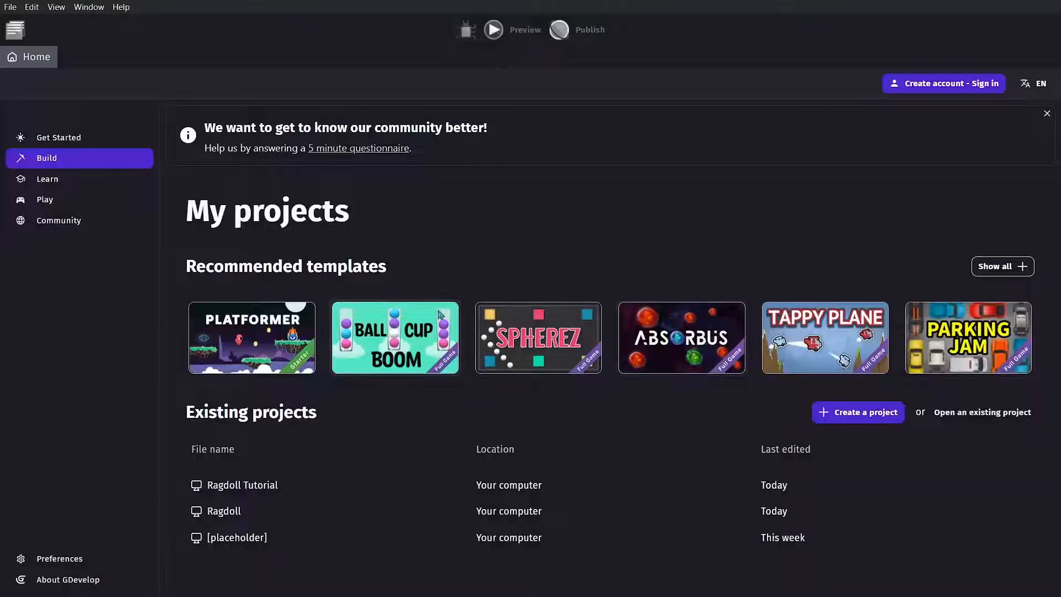
- Open the existing Ragdoll Tutorial project
left_click(330, 489)
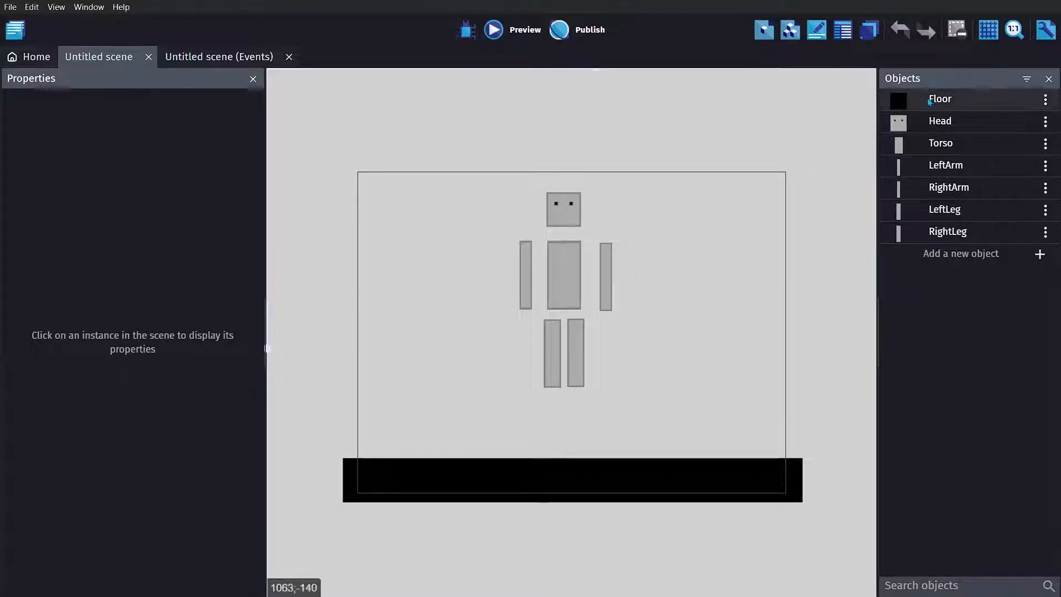
left_click(969, 253)
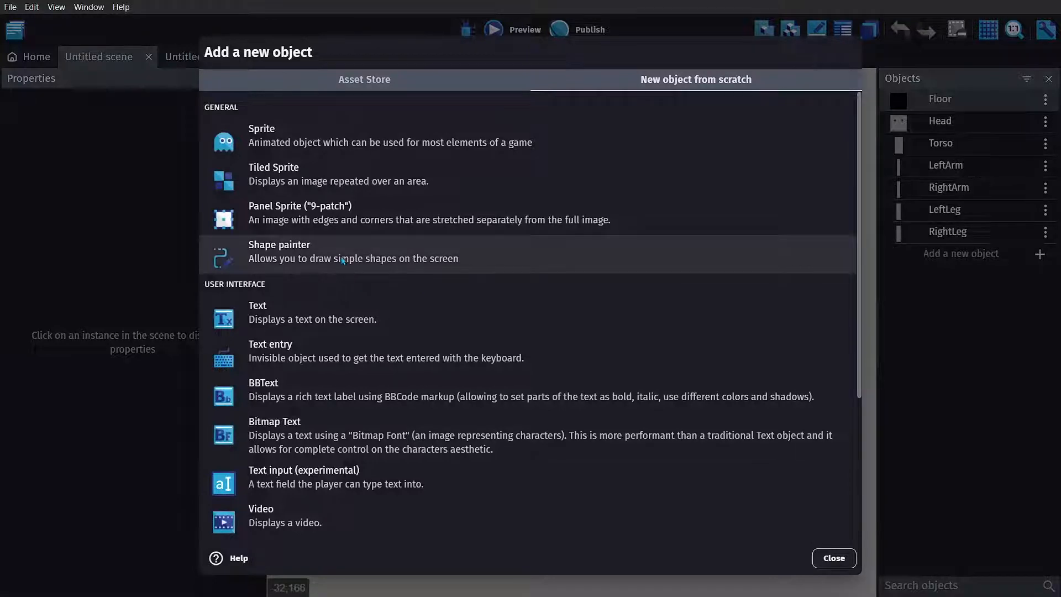
left_click(311, 145)
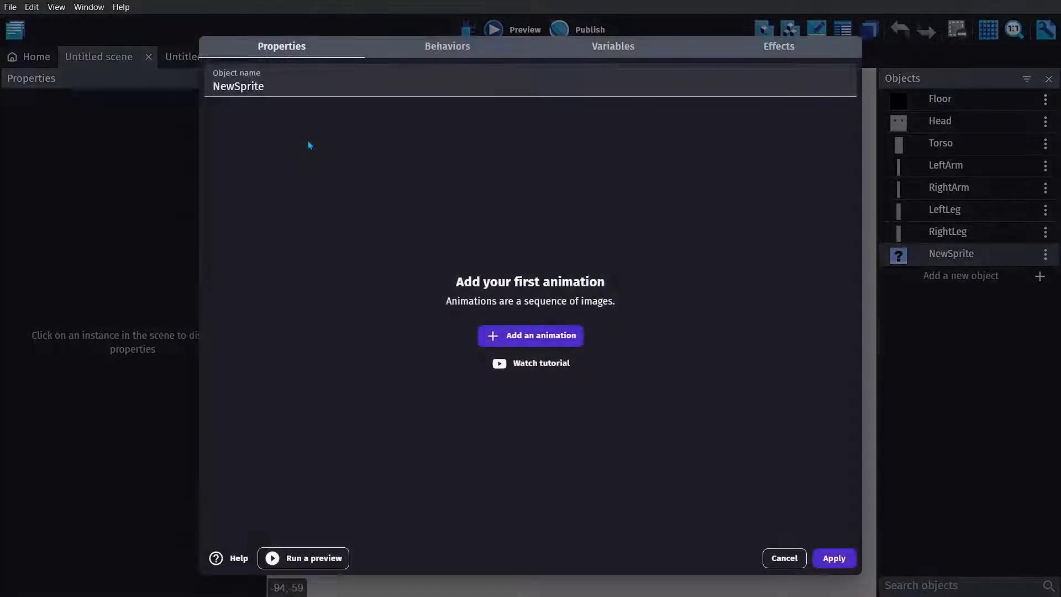
left_click(781, 559)
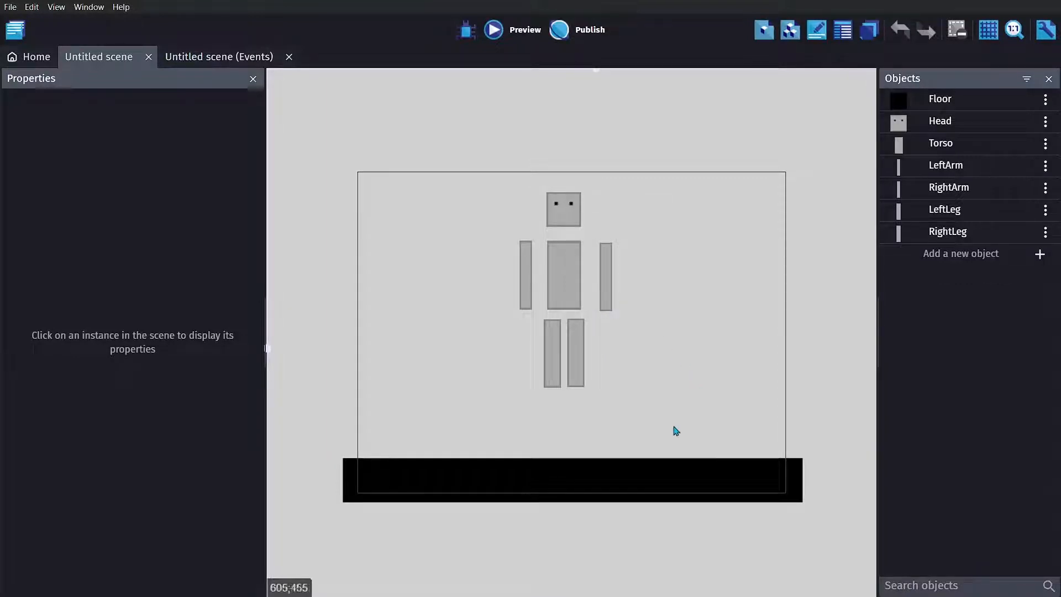
- Examine the Floor object's Physics2 behavior, including its body type, shape, density, friction and damping settings
left_click(567, 485)
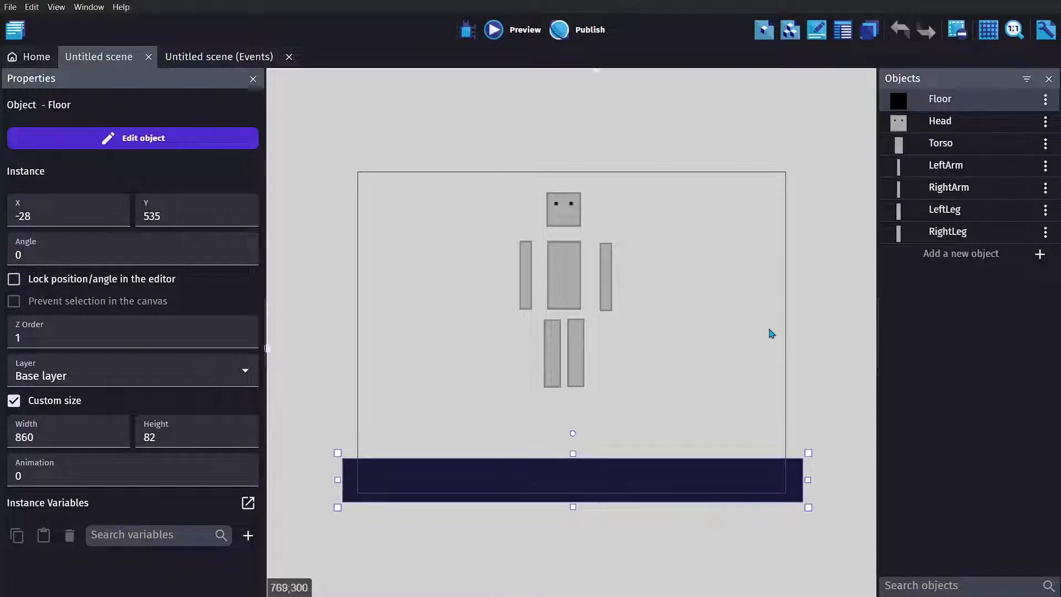
double_click(949, 236)
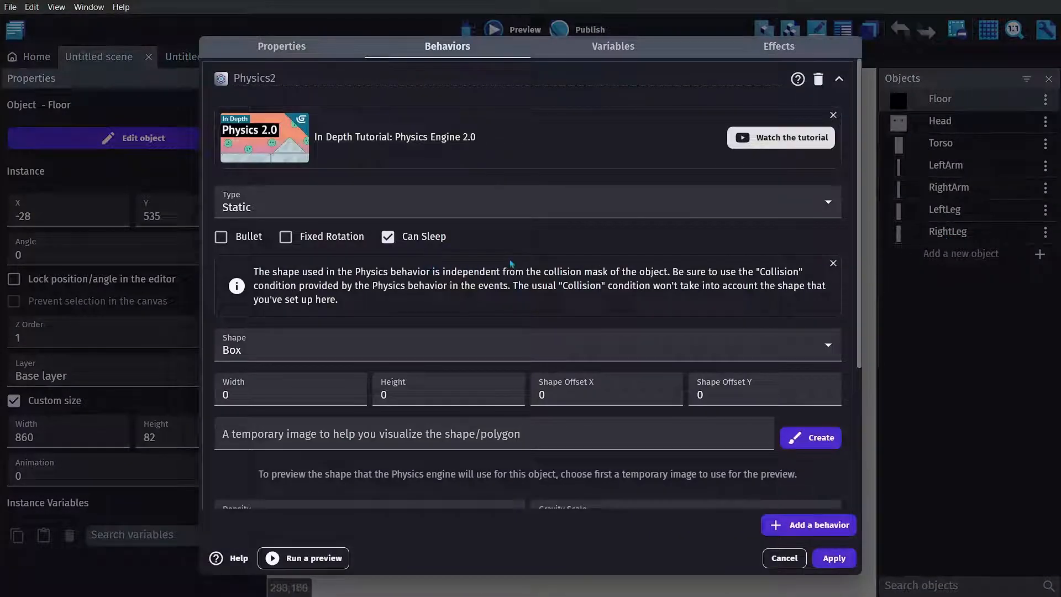
scroll(519, 360, "down", 3)
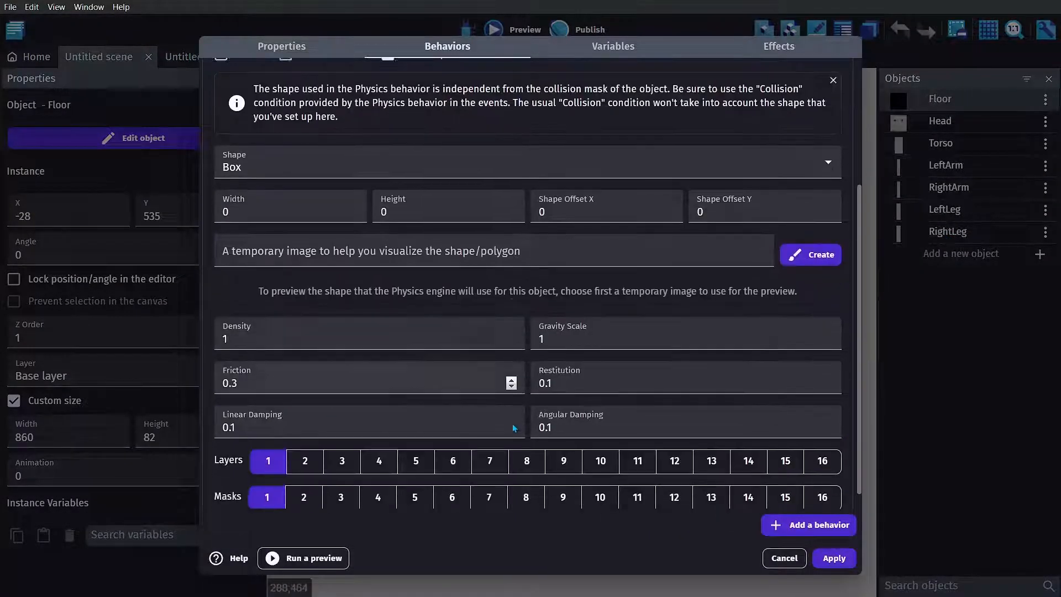
scroll(511, 398, "up", 3)
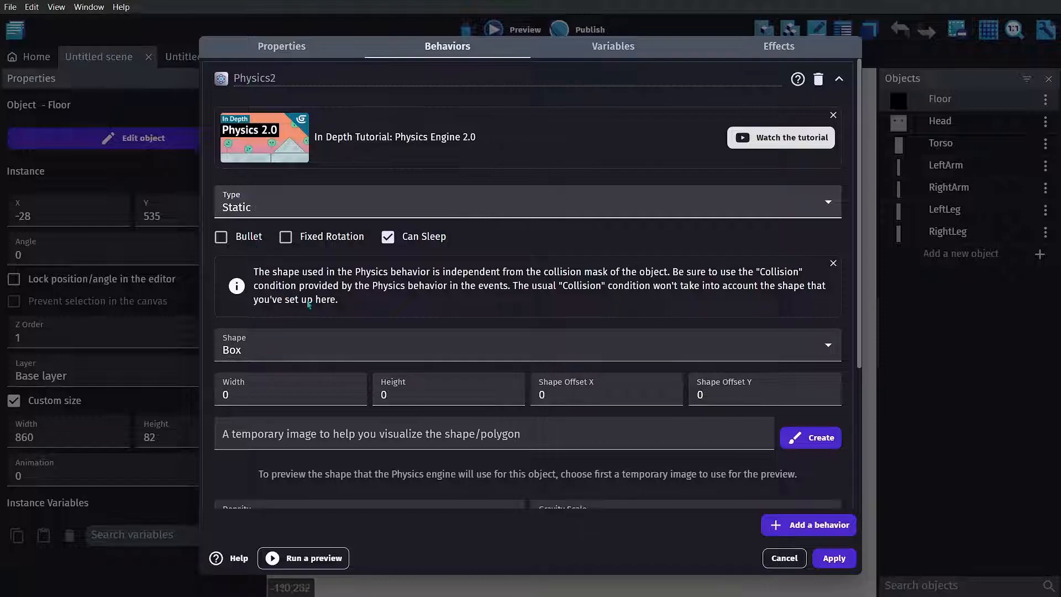
left_click(834, 558)
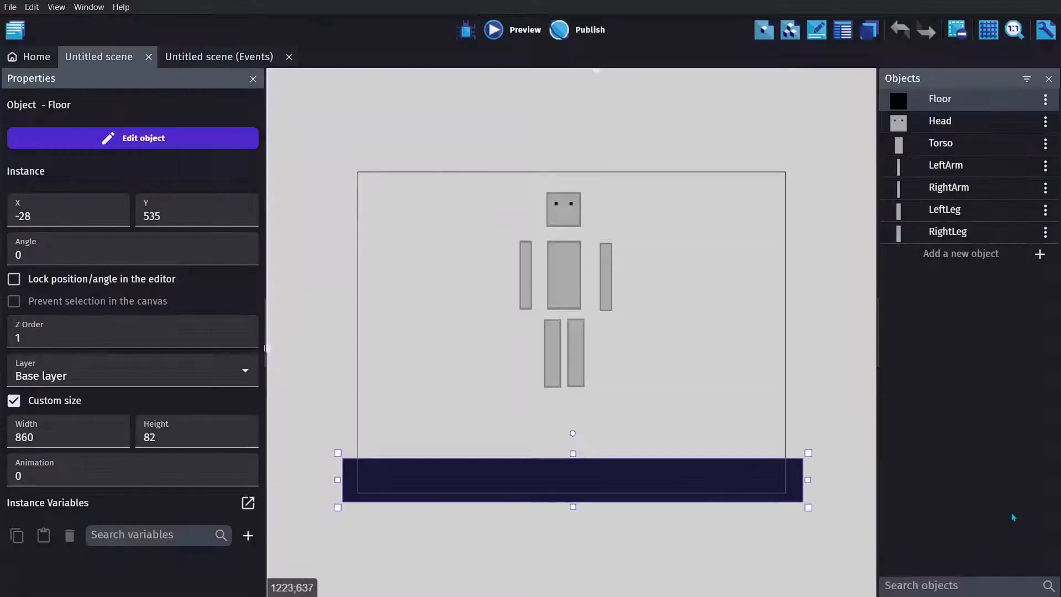
- Examine the Head object's sprite and the positions of its origin and torso attachment points
double_click(917, 123)
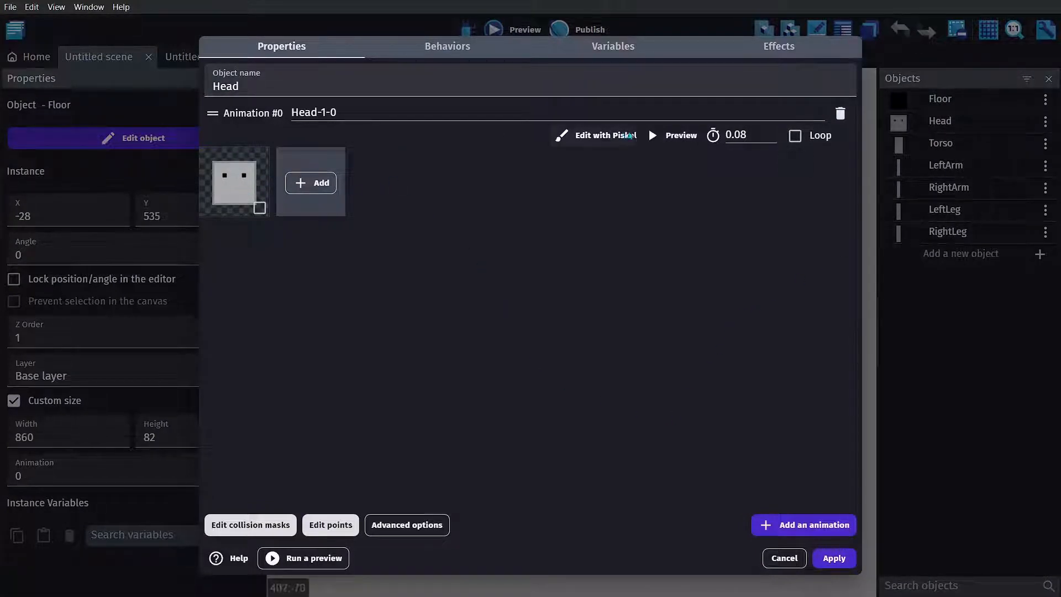
left_click(630, 135)
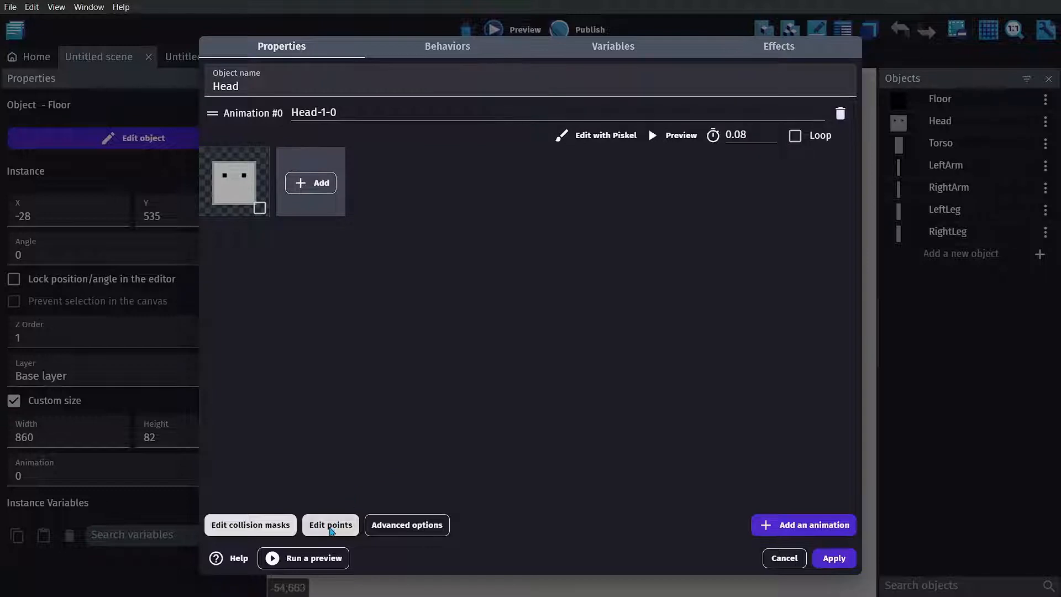
left_click(331, 529)
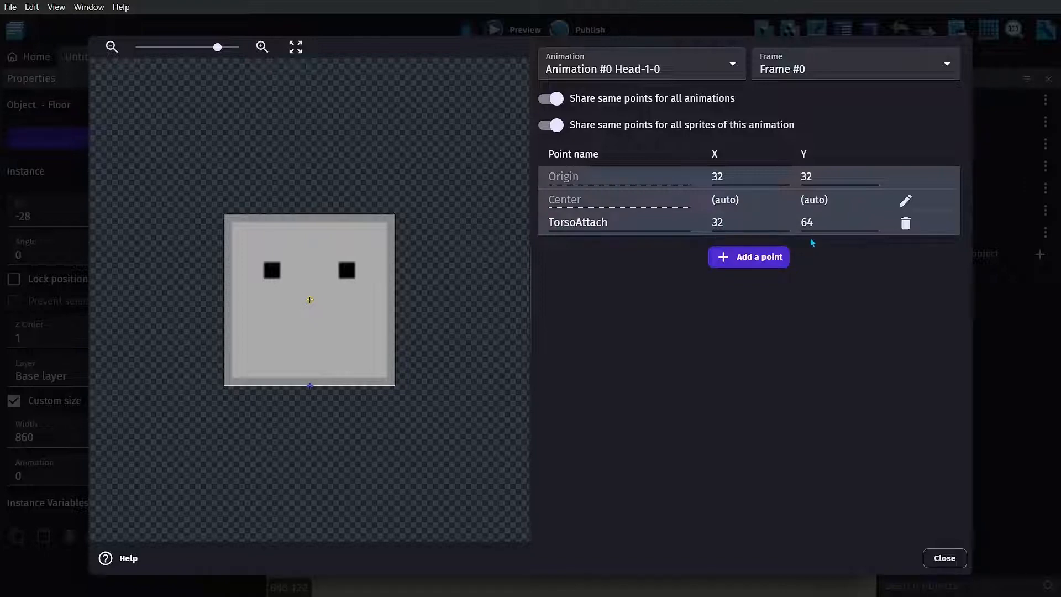
left_click(945, 565)
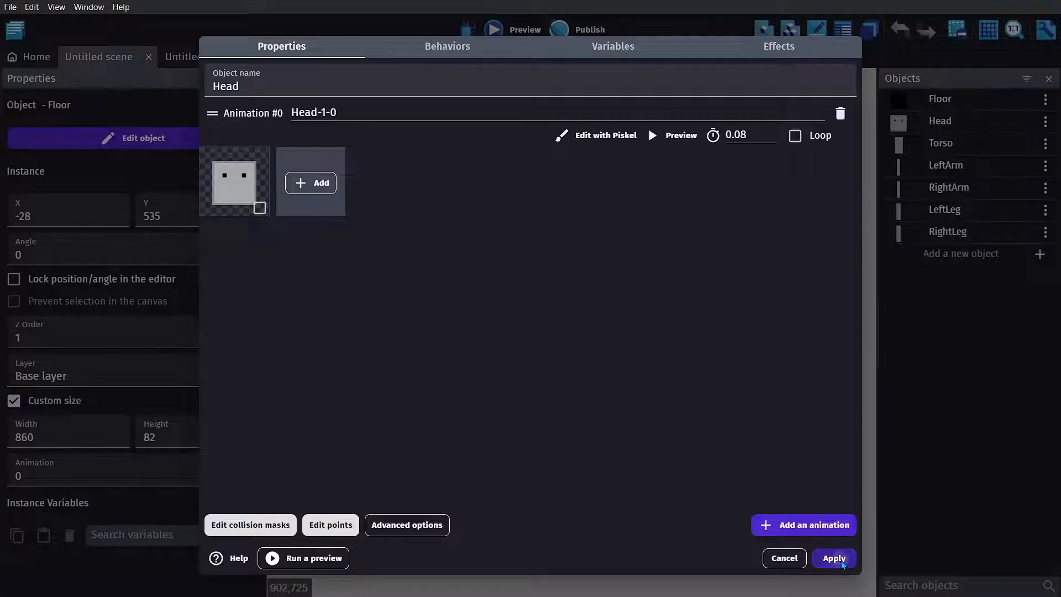
left_click(841, 560)
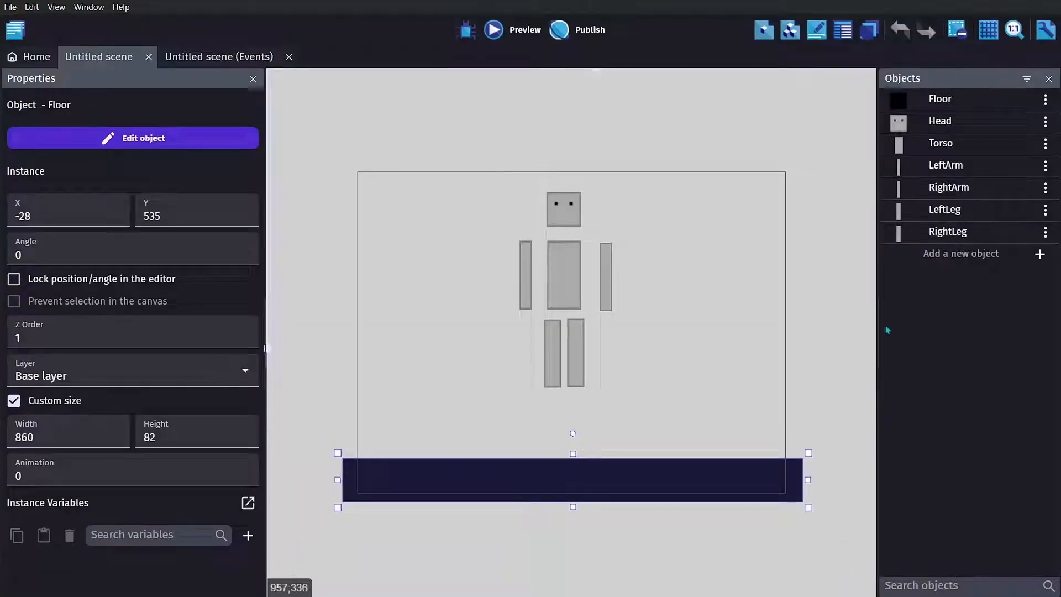
- Examine the Torso object's sprite and its origin, arm, head and leg attachment points
double_click(939, 143)
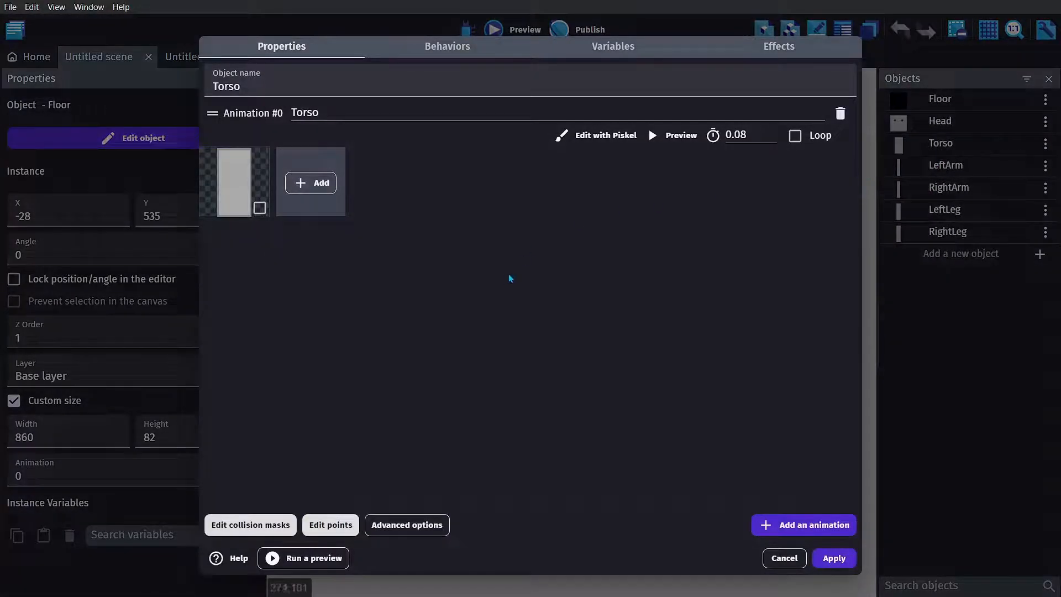
left_click(581, 141)
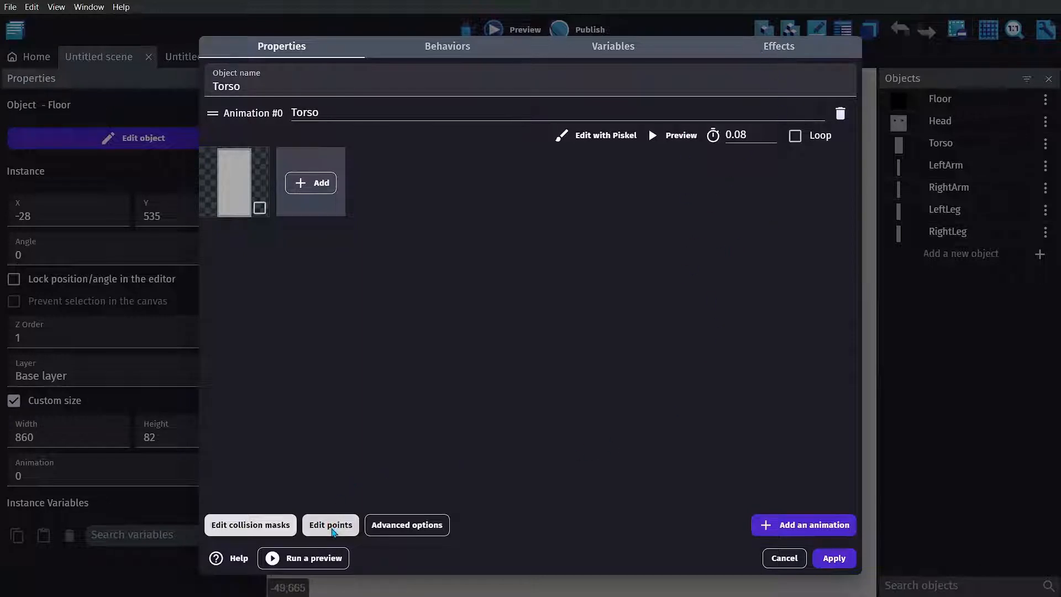
left_click(330, 525)
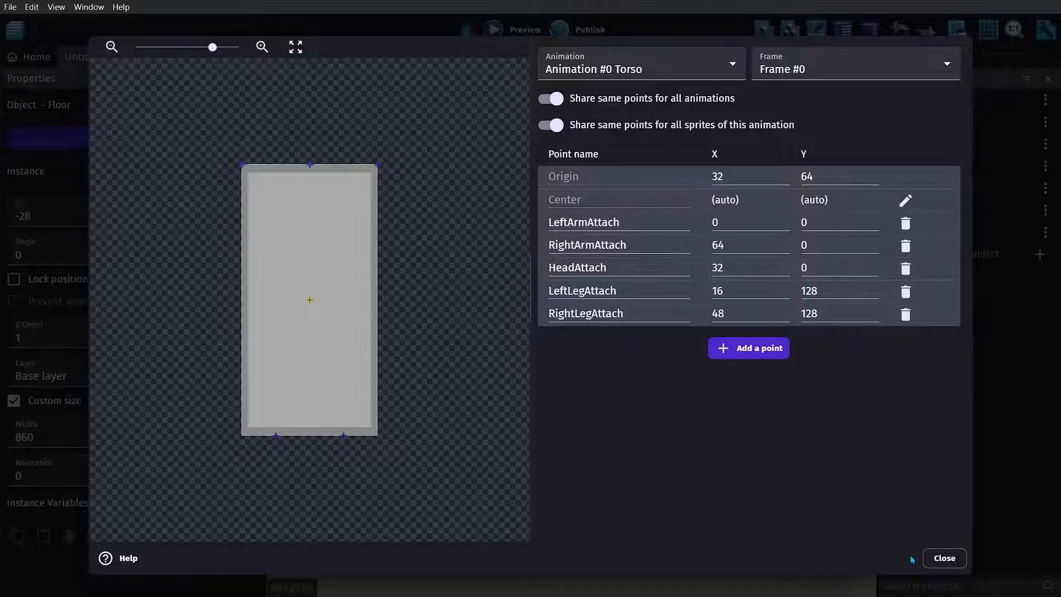
left_click(944, 559)
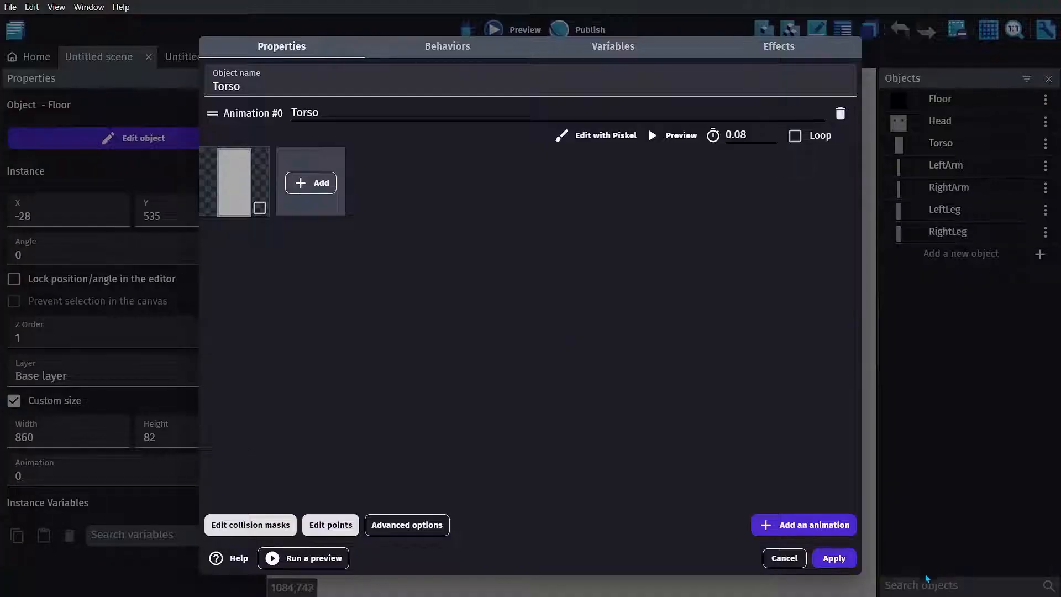
left_click(833, 558)
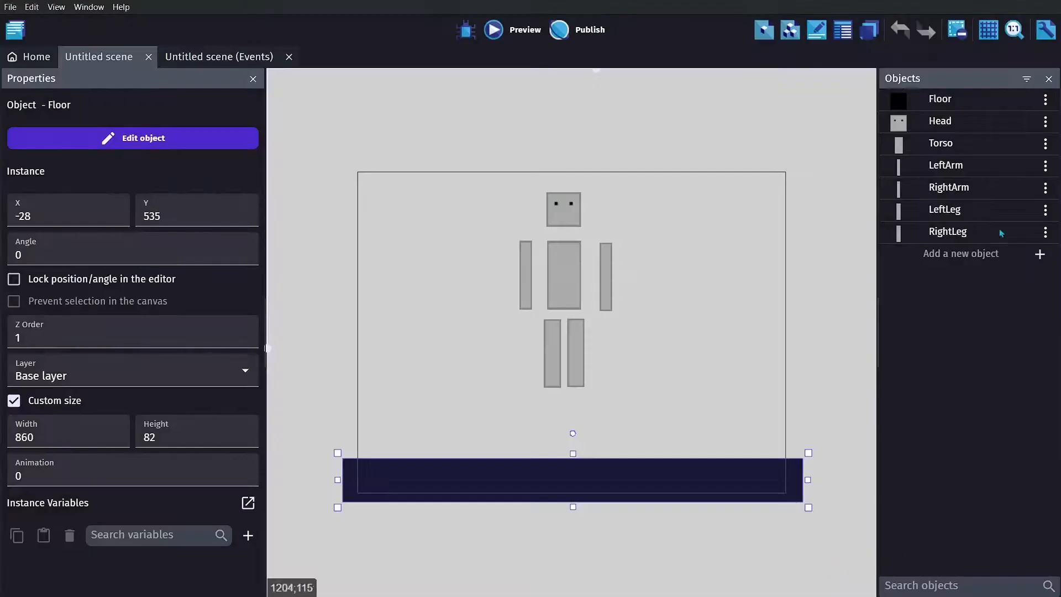
- Examine the RightArm object's origin and torso attachment points
double_click(934, 166)
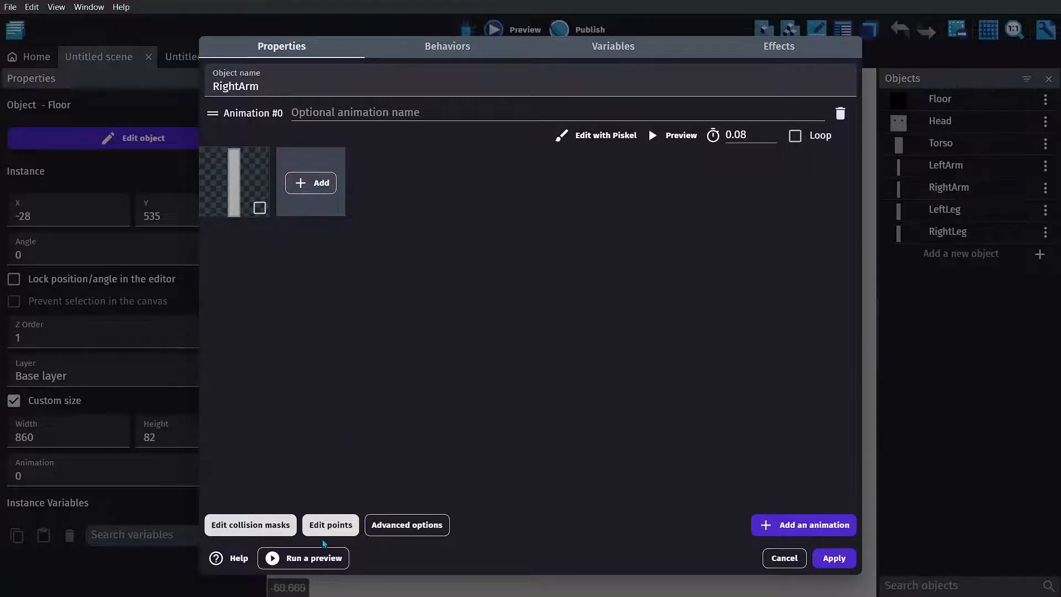
left_click(329, 529)
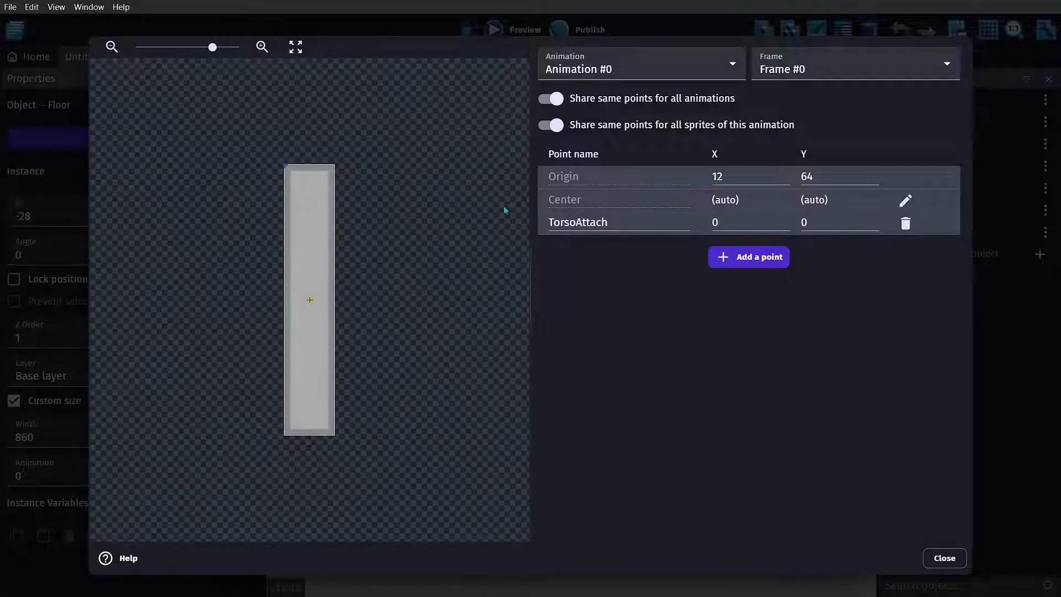
left_click(945, 558)
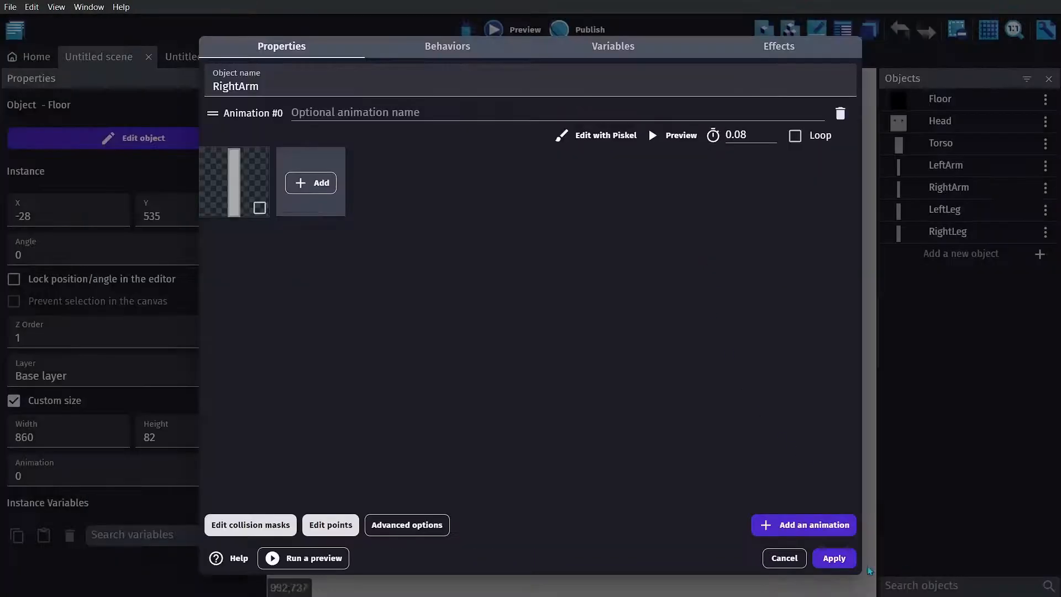
left_click(847, 562)
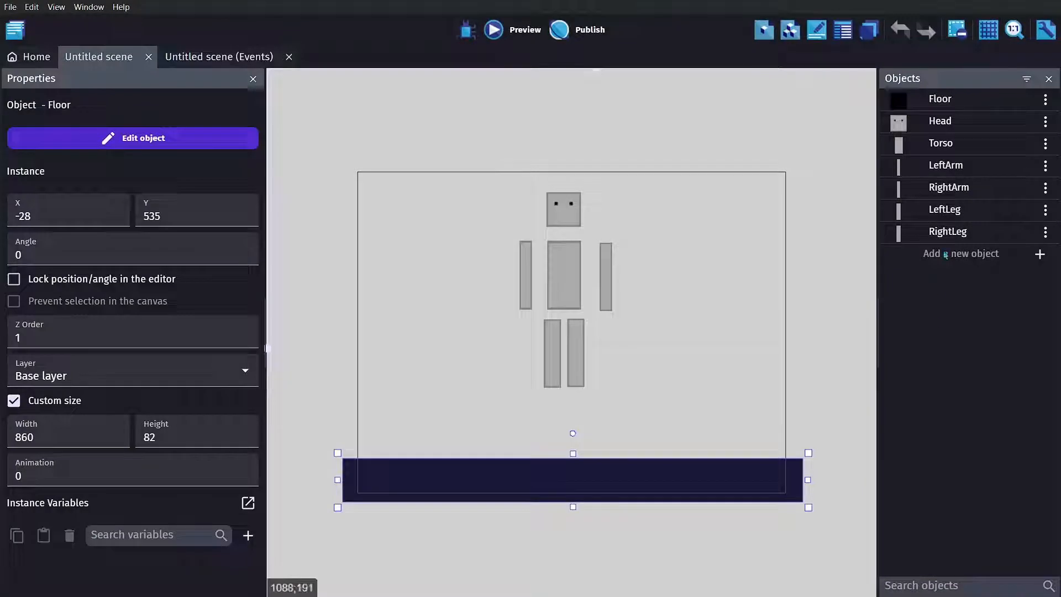
- Examine the LeftLeg object's origin and torso attachment points
double_click(939, 210)
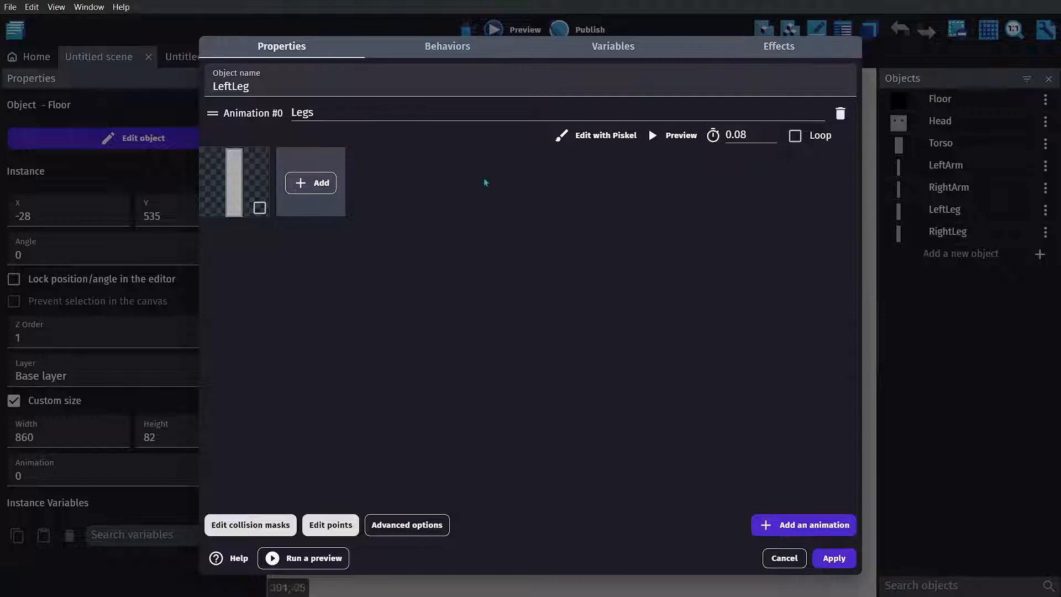
left_click(330, 525)
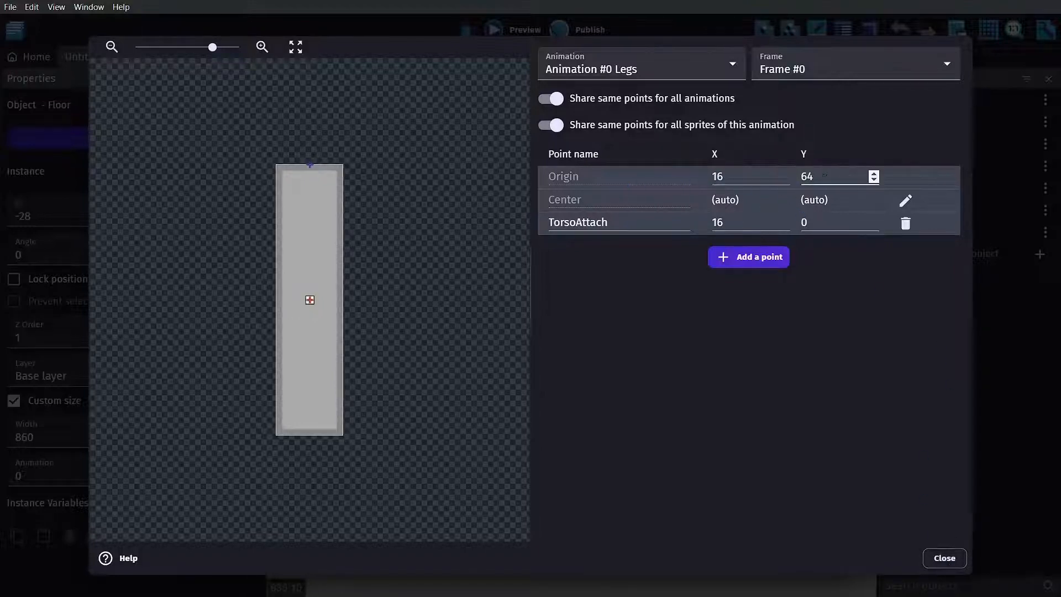
left_click(943, 560)
left_click(833, 558)
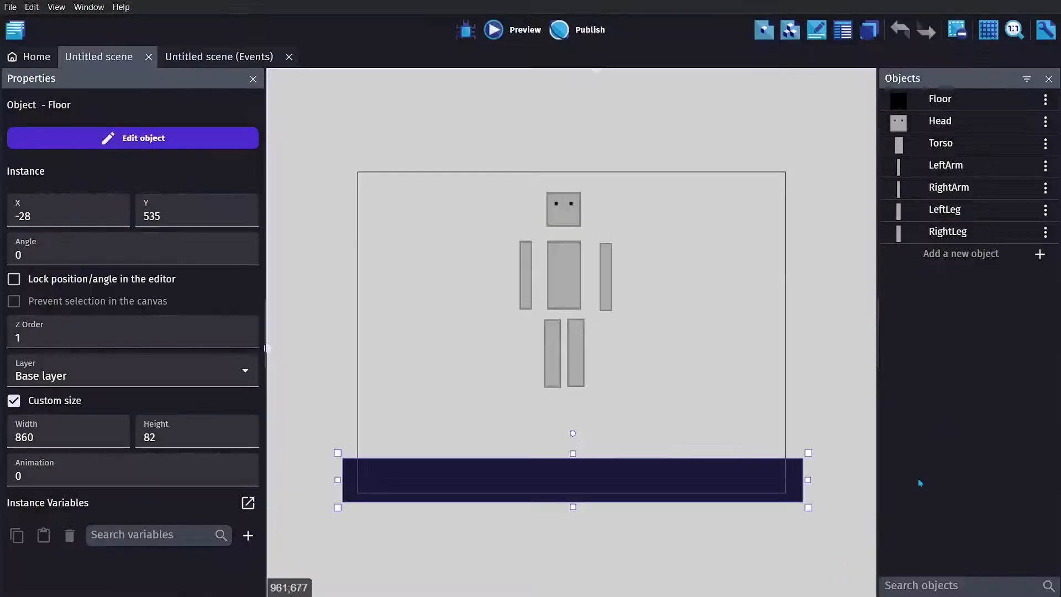
- Examine the RightLeg object's origin and torso attachment points
double_click(955, 234)
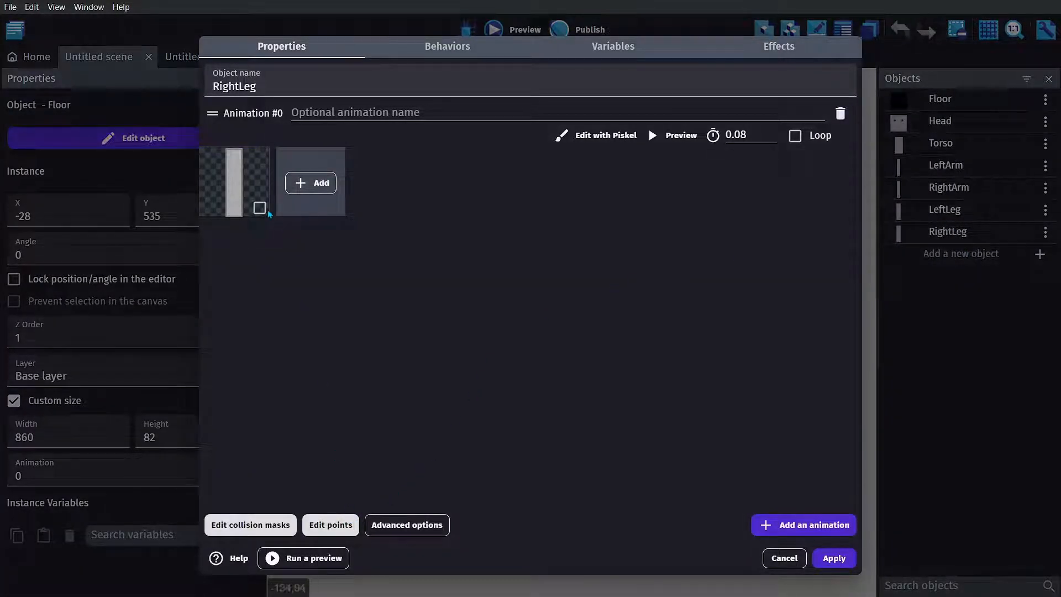
left_click(335, 527)
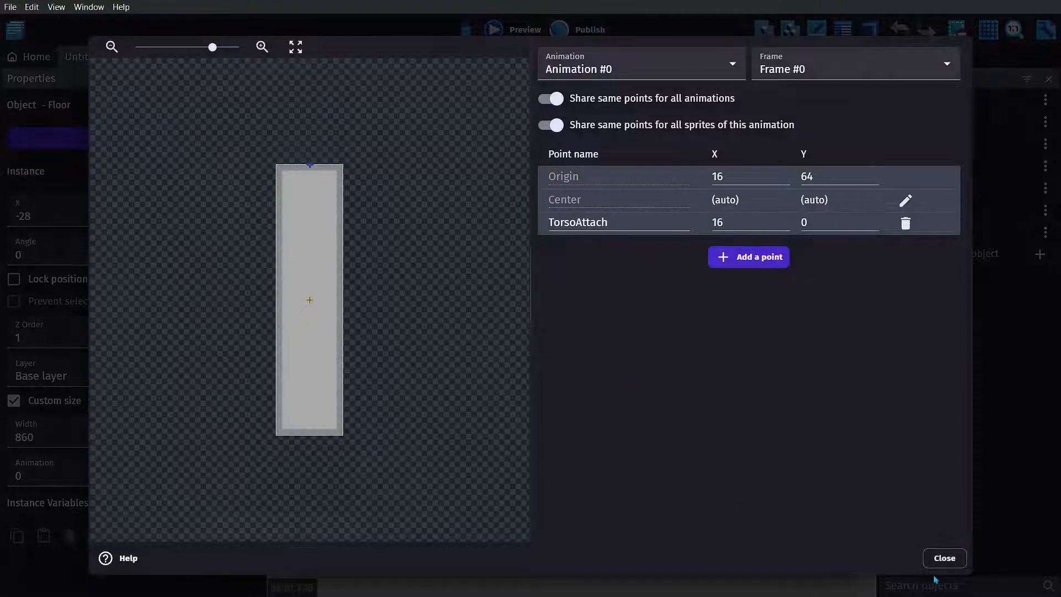
left_click(947, 562)
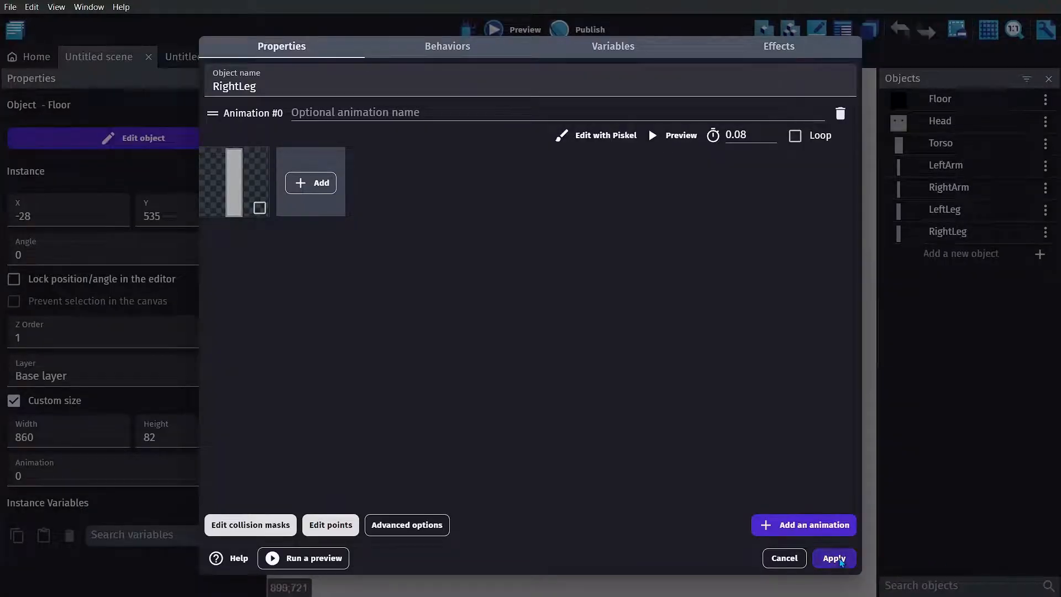
left_click(834, 558)
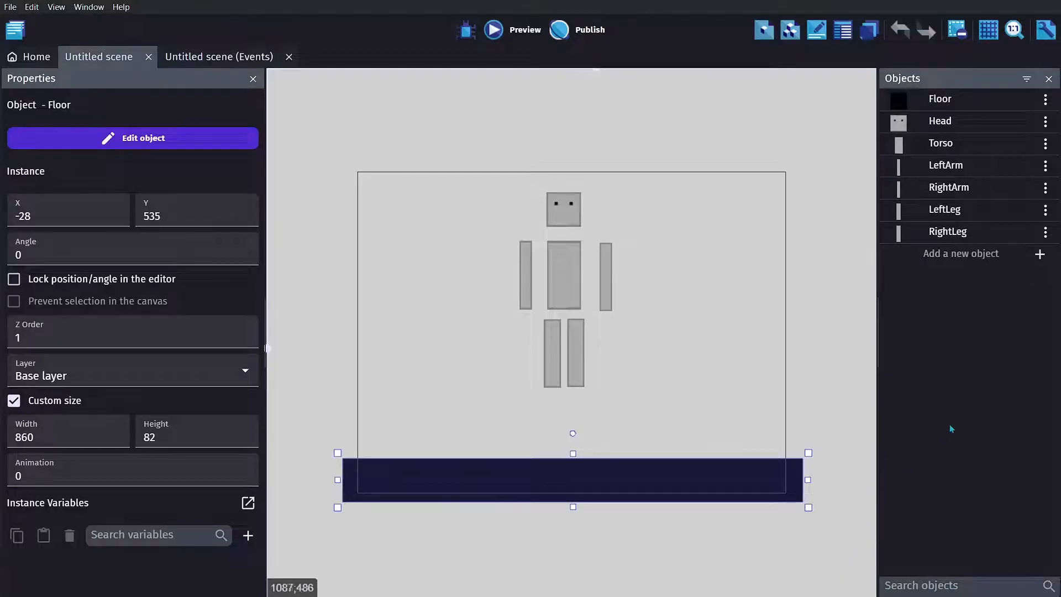
- Show the list of extensions installed in the project
left_click(20, 30)
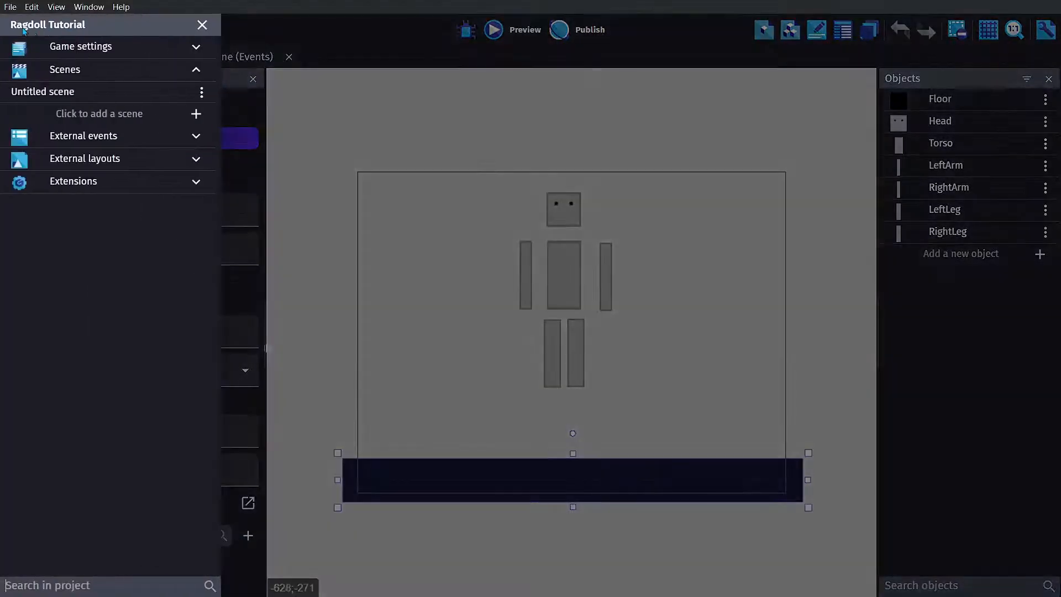
left_click(195, 183)
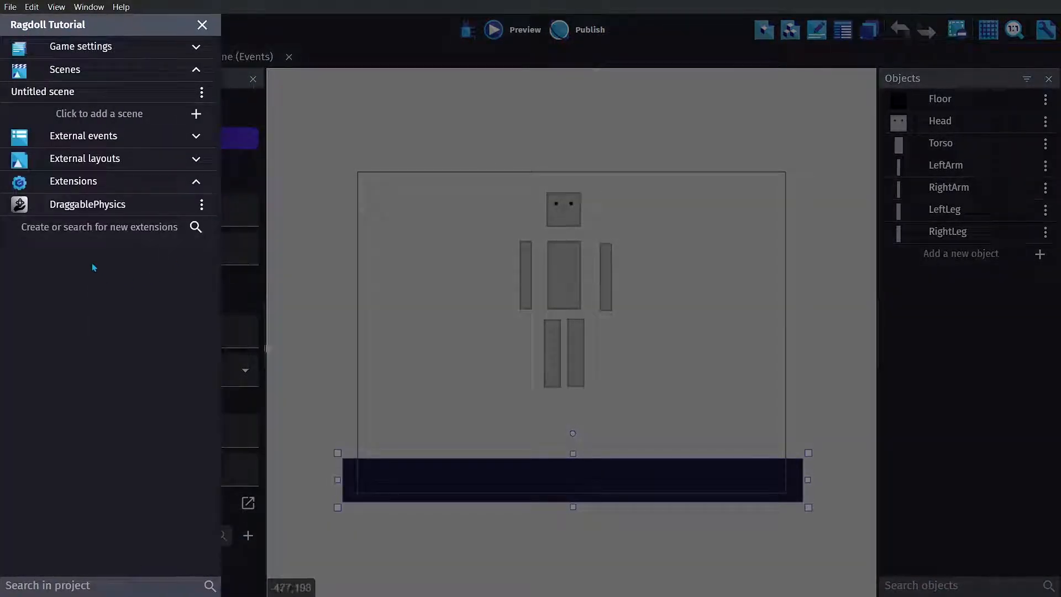
- Search the extension library for "Draggable"
left_click(126, 230)
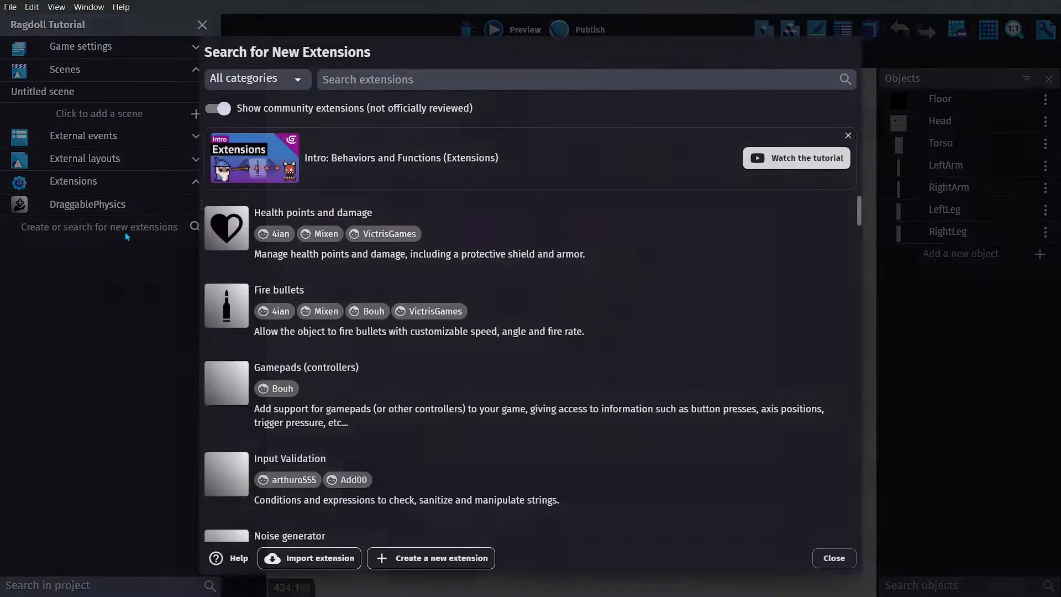
left_click(362, 71)
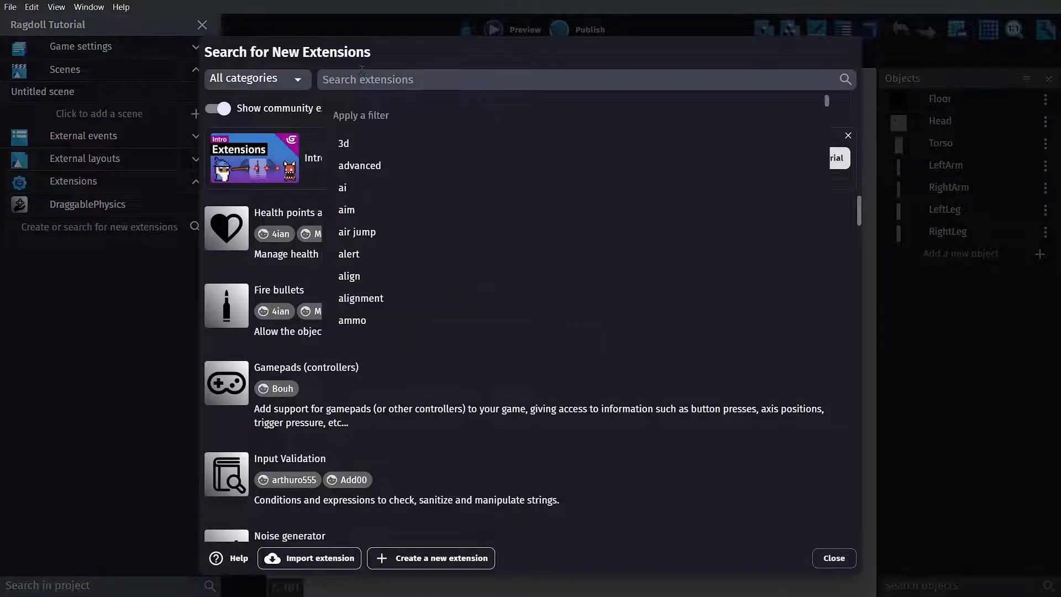
type("Dragga")
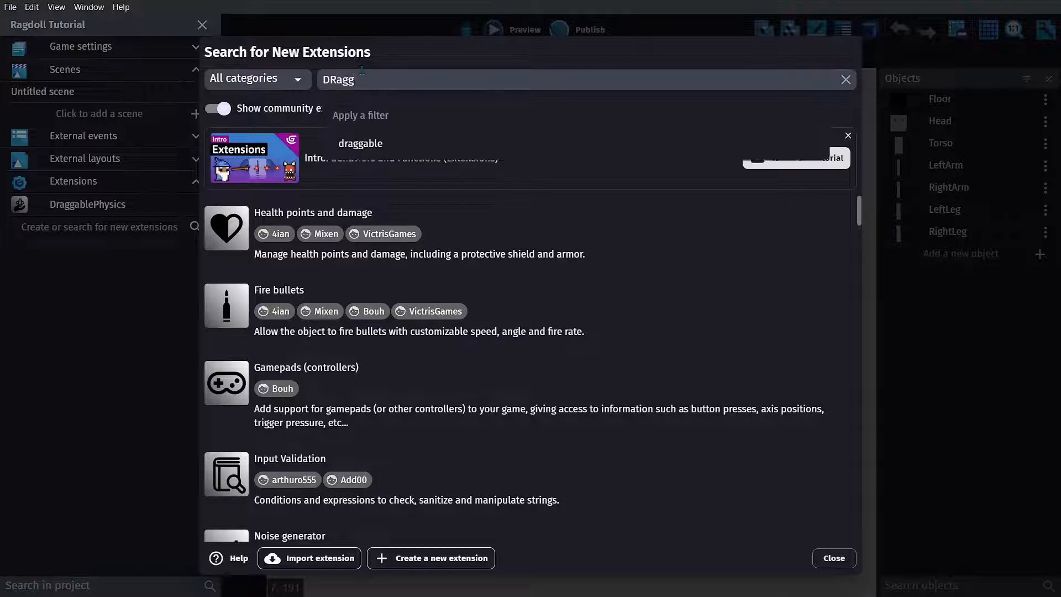
key("BackSpace")
key("BackSpace")
key("BackSpace")
key("BackSpace")
key("BackSpace")
type("raggable")
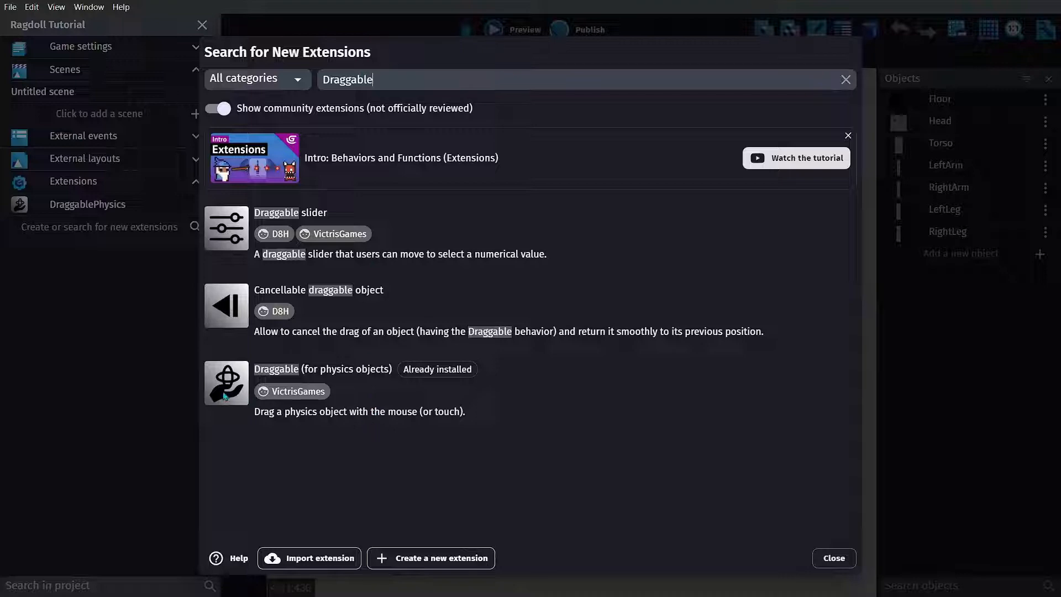
- Review the description of the Draggable (for physics objects) extension, then return to the scene layout without reinstalling it
left_click(249, 371)
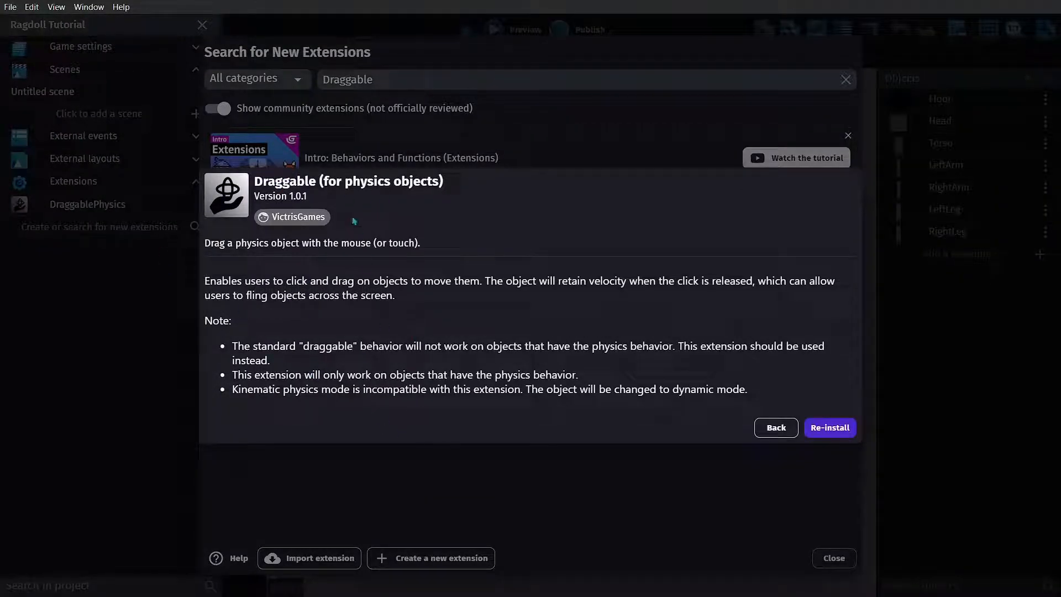
left_click(776, 428)
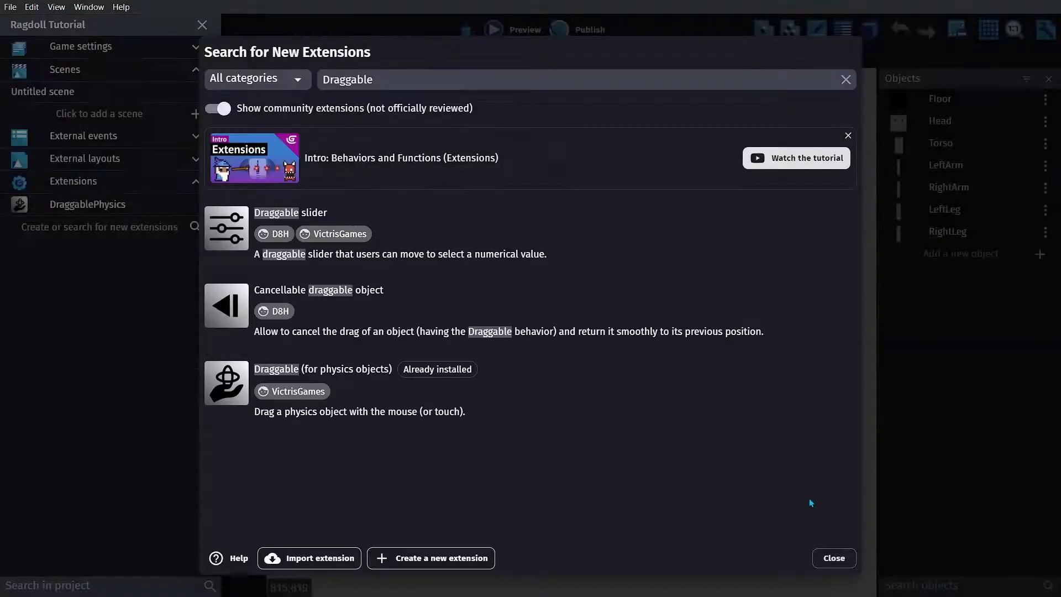
left_click(833, 559)
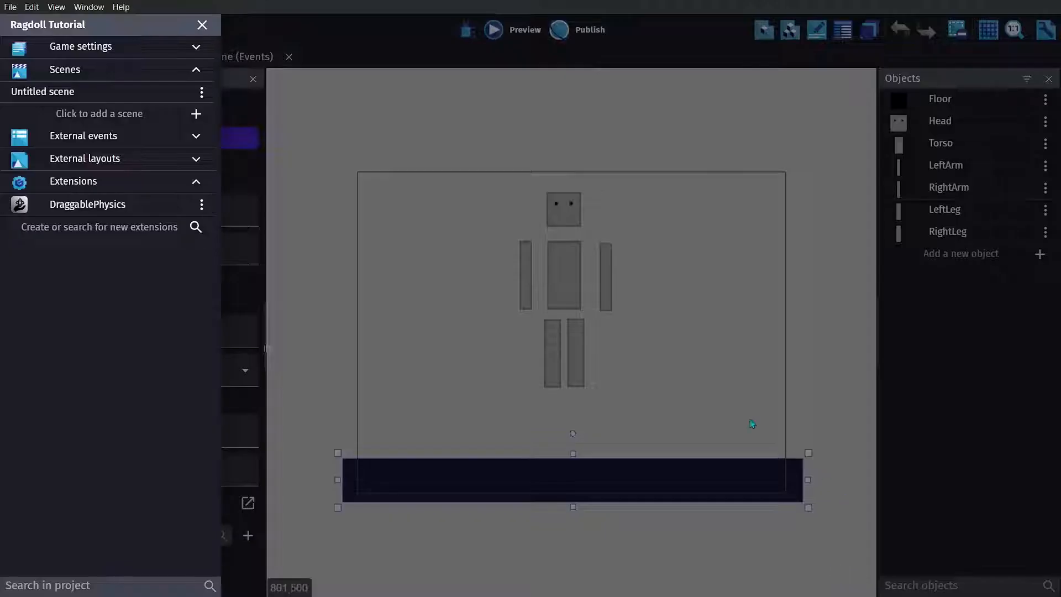
left_click(201, 27)
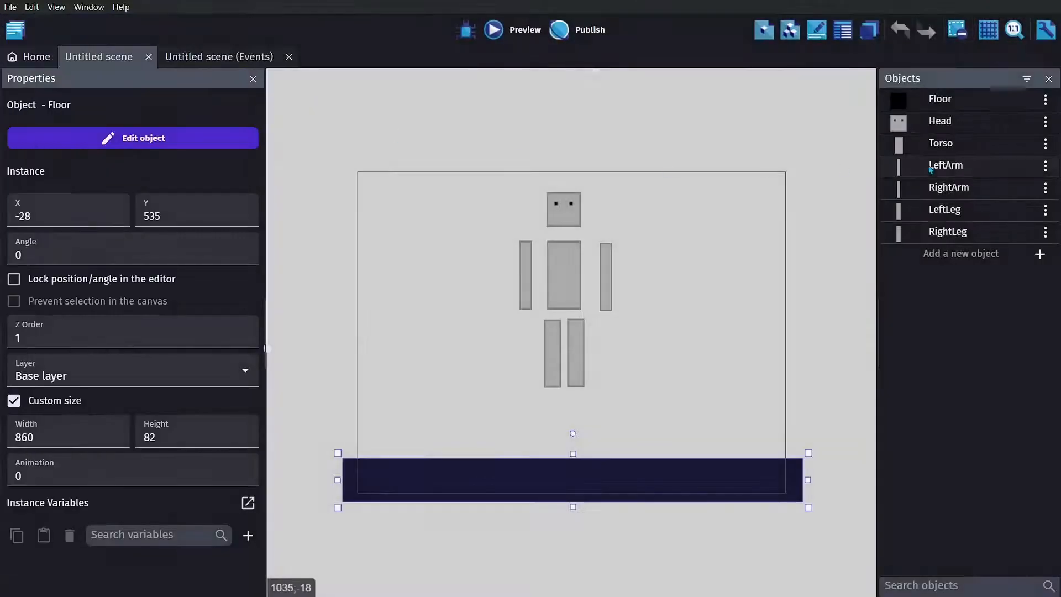
- Examine the Head object's DraggablePhysics and Physics2 behaviors and the list of behaviors that can be added to it
double_click(940, 122)
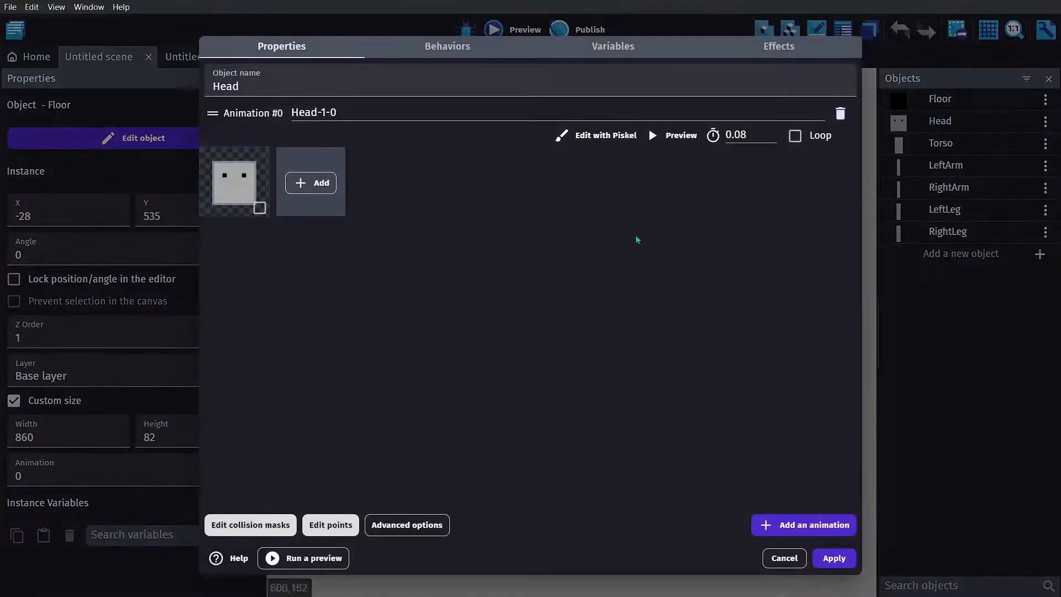
left_click(457, 49)
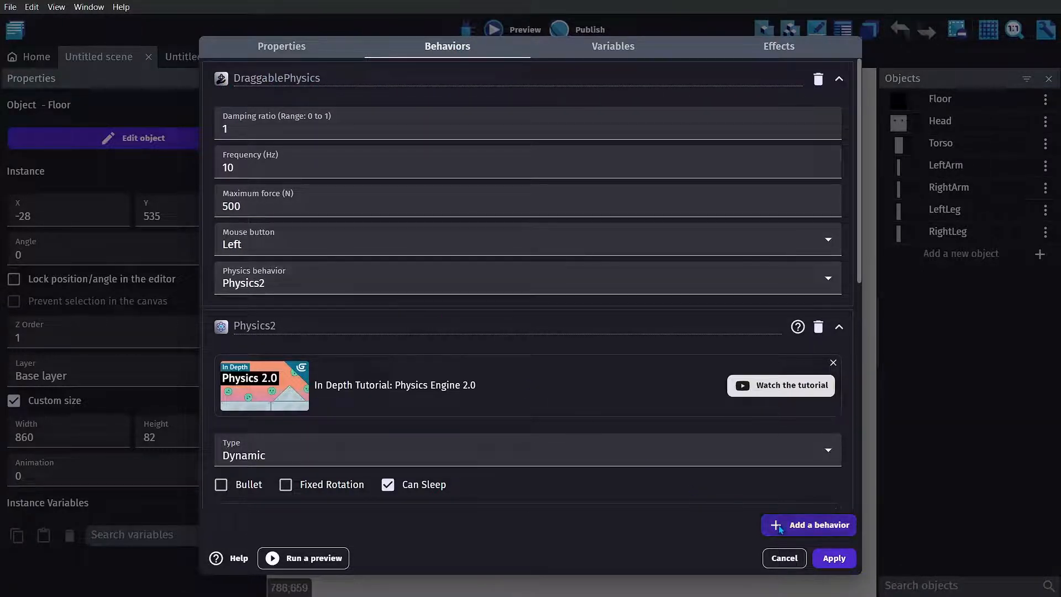
left_click(808, 525)
scroll(363, 394, "down", 3)
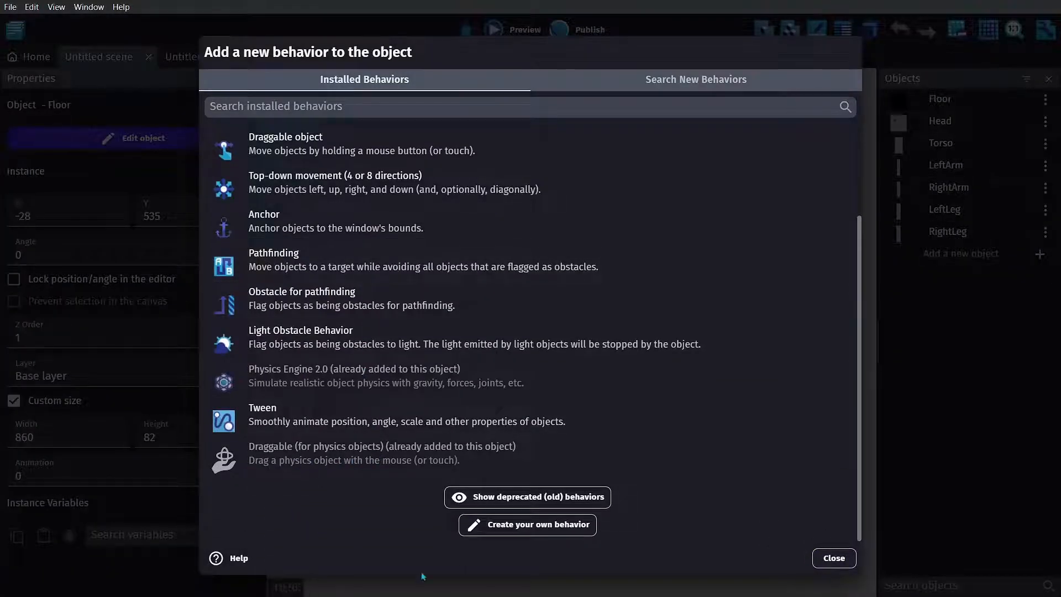
left_click(834, 558)
left_click(841, 559)
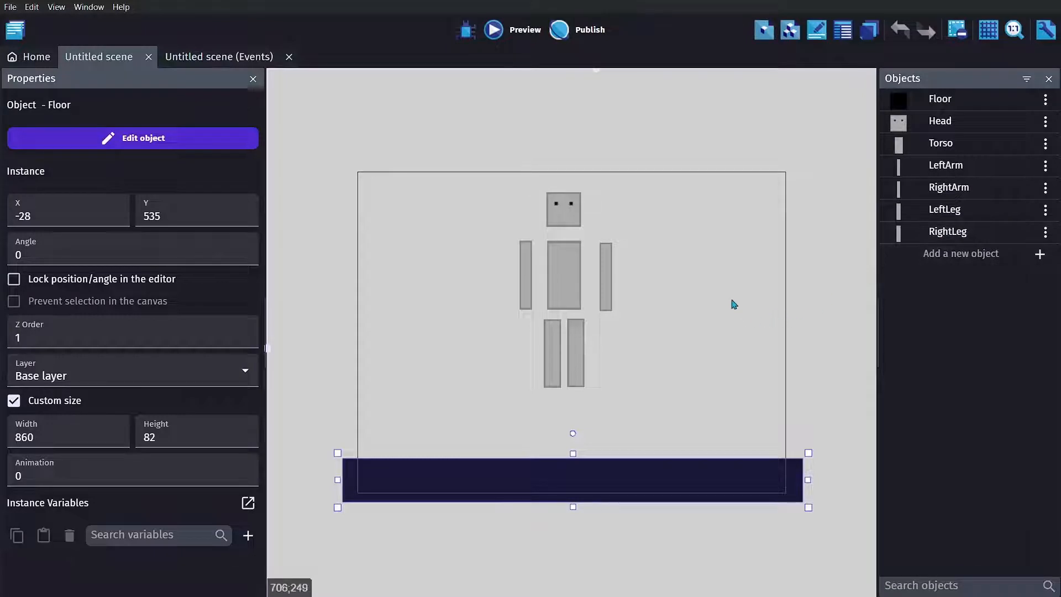
- Examine the revolute joint action between Head and Torso in the scene's events, including its anchor points and angle limits
left_click(250, 66)
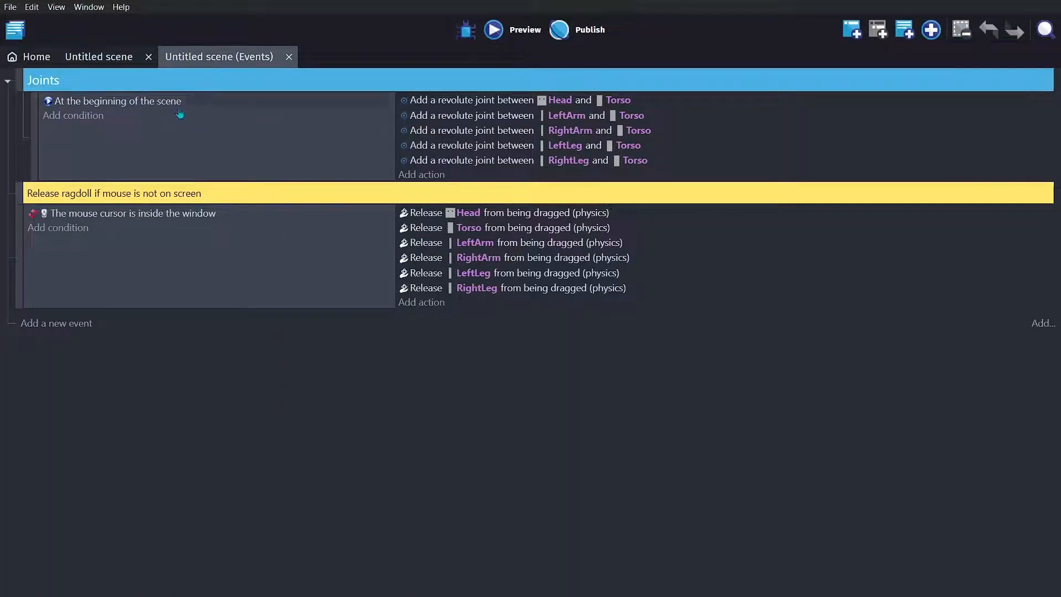
double_click(468, 102)
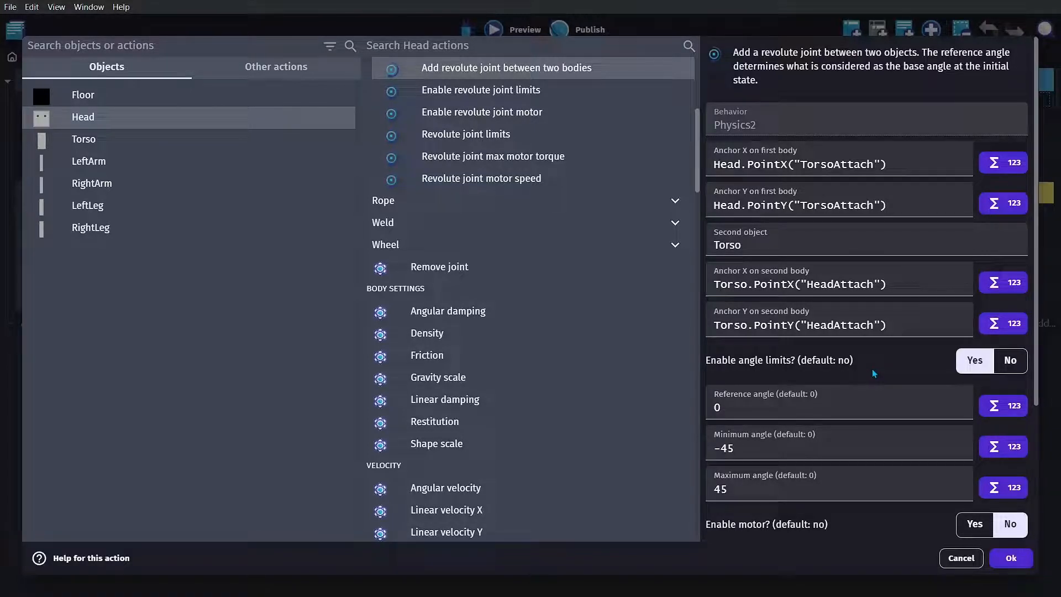
left_click(1015, 560)
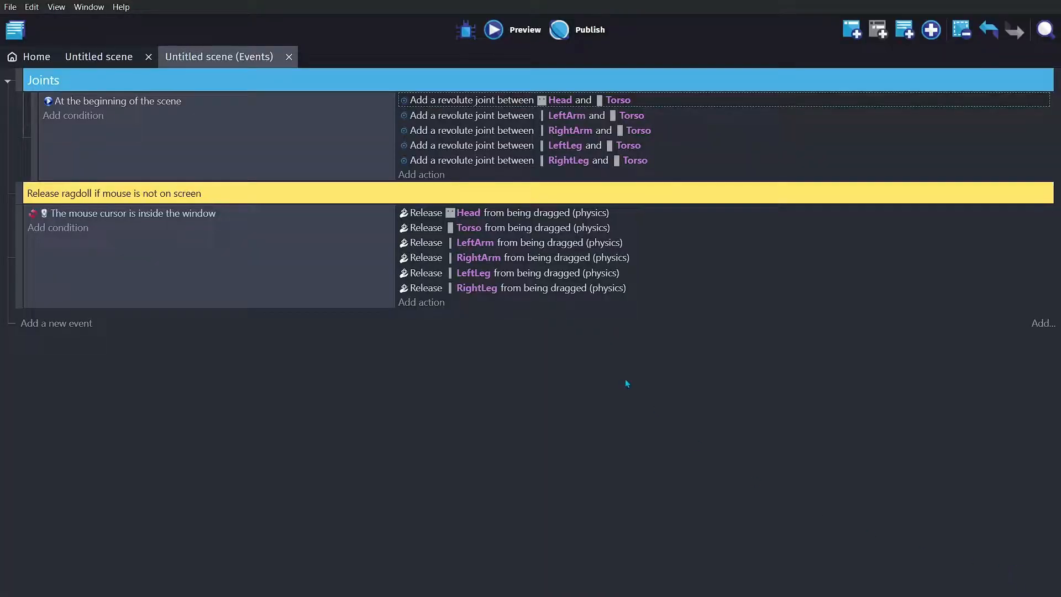
- Examine the anchor points and angle limits of the revolute joints connecting LeftArm and RightArm to the Torso
double_click(504, 115)
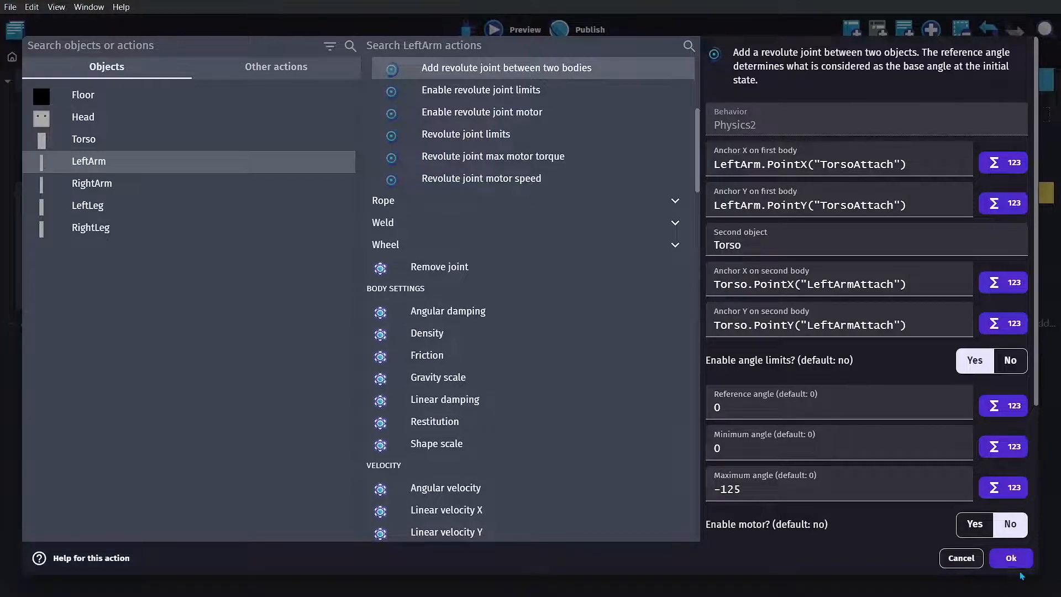
left_click(1015, 556)
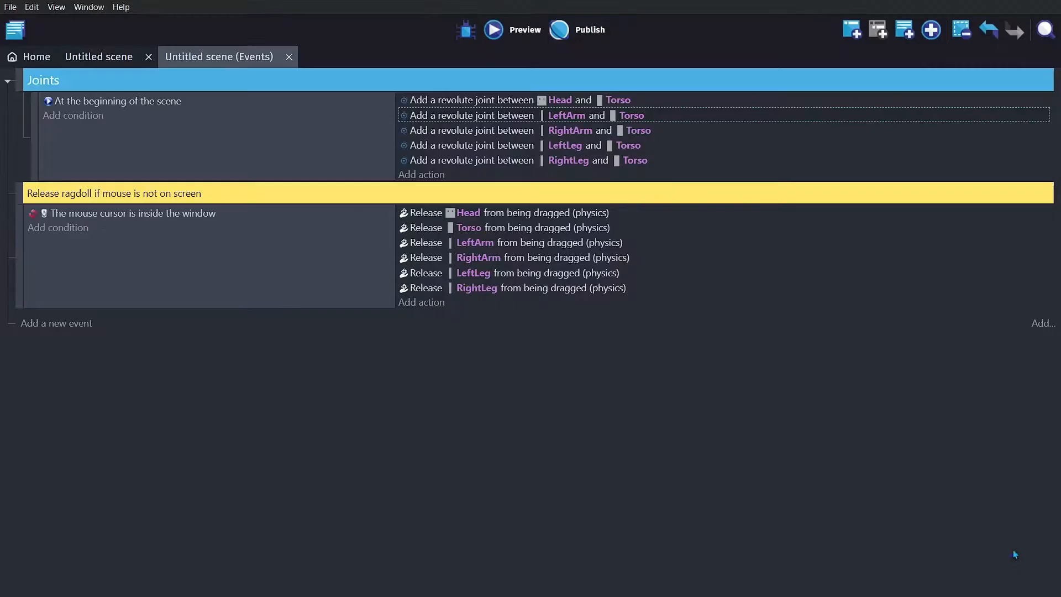
double_click(499, 132)
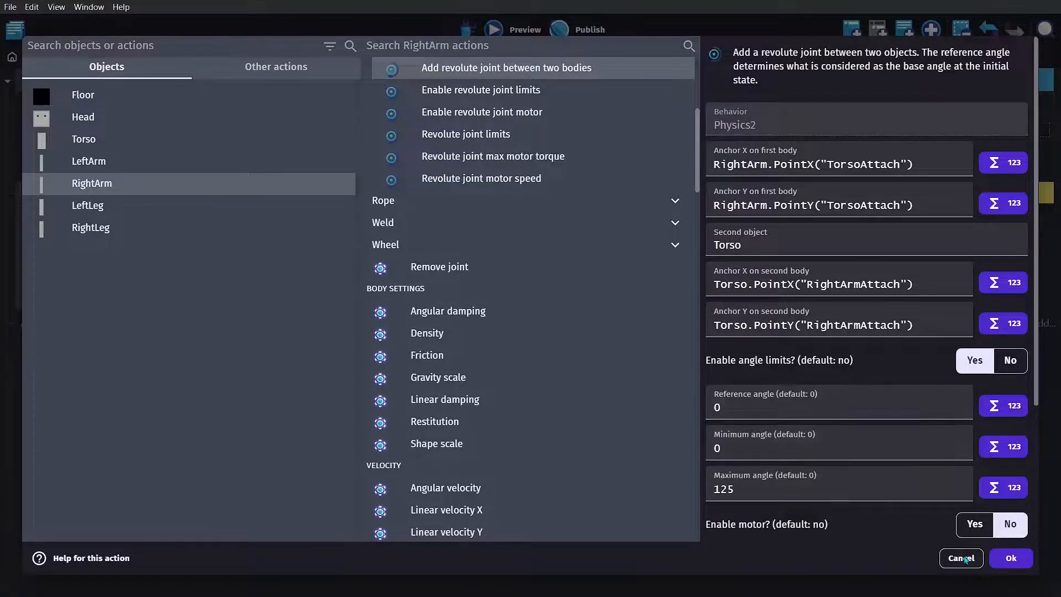
left_click(1012, 561)
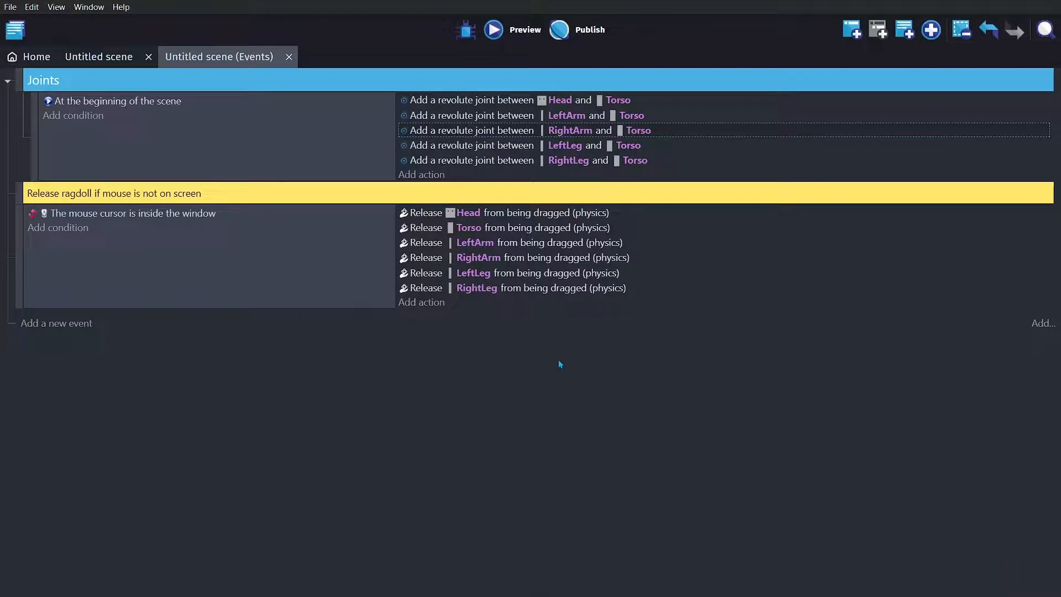
- Examine the anchor points and angle limits of the revolute joints connecting LeftLeg and RightLeg to the Torso
double_click(476, 146)
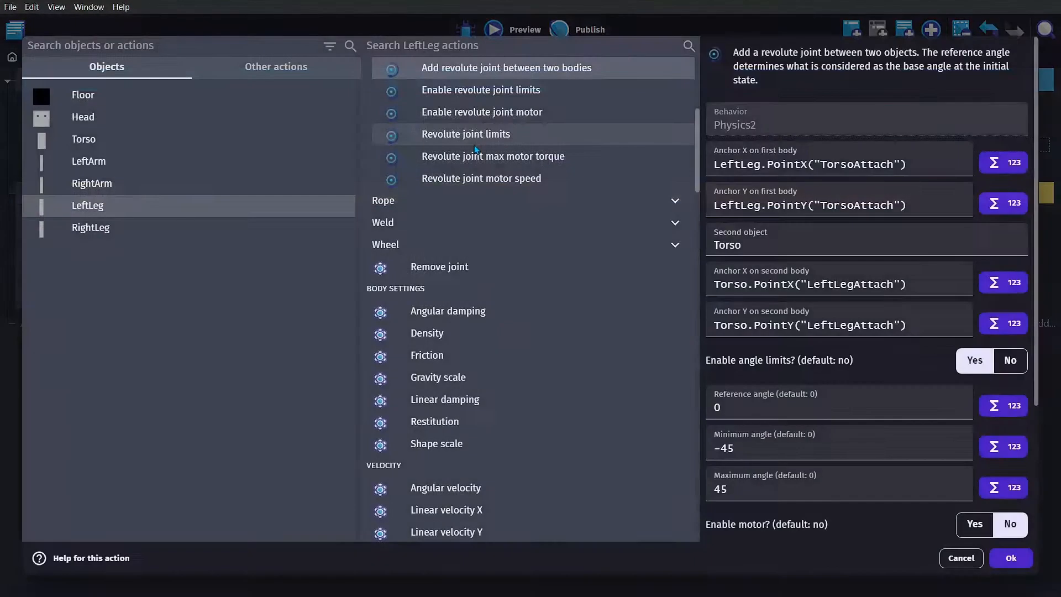
scroll(563, 219, "up", 5)
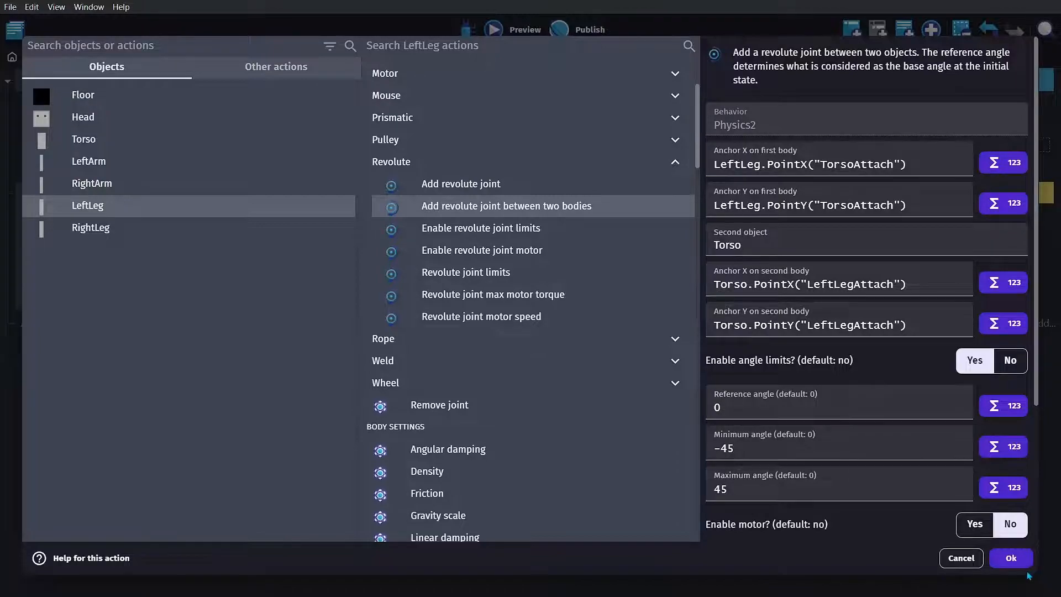
left_click(1008, 557)
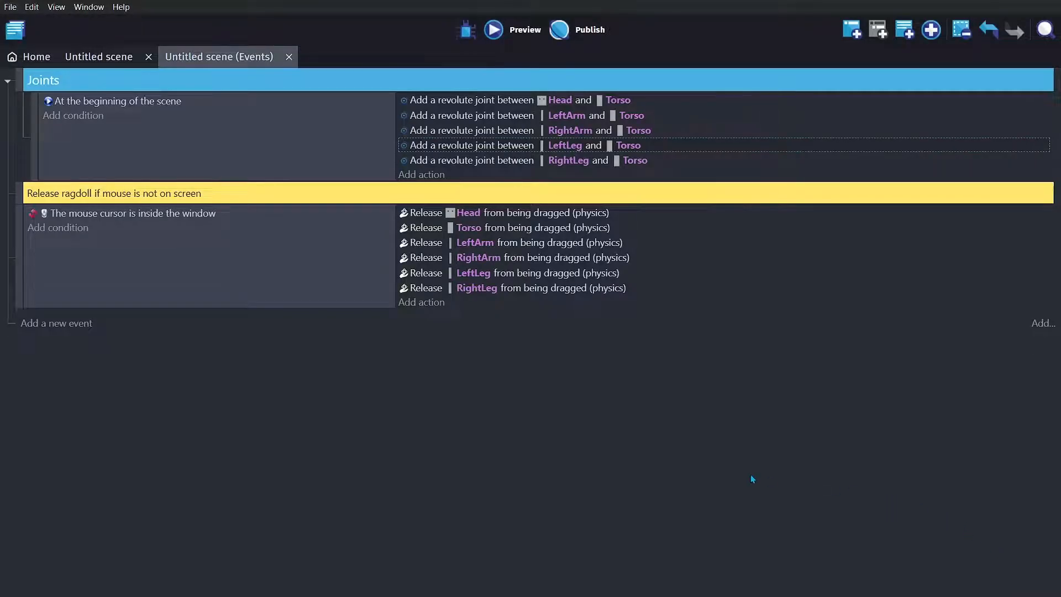
left_click(507, 162)
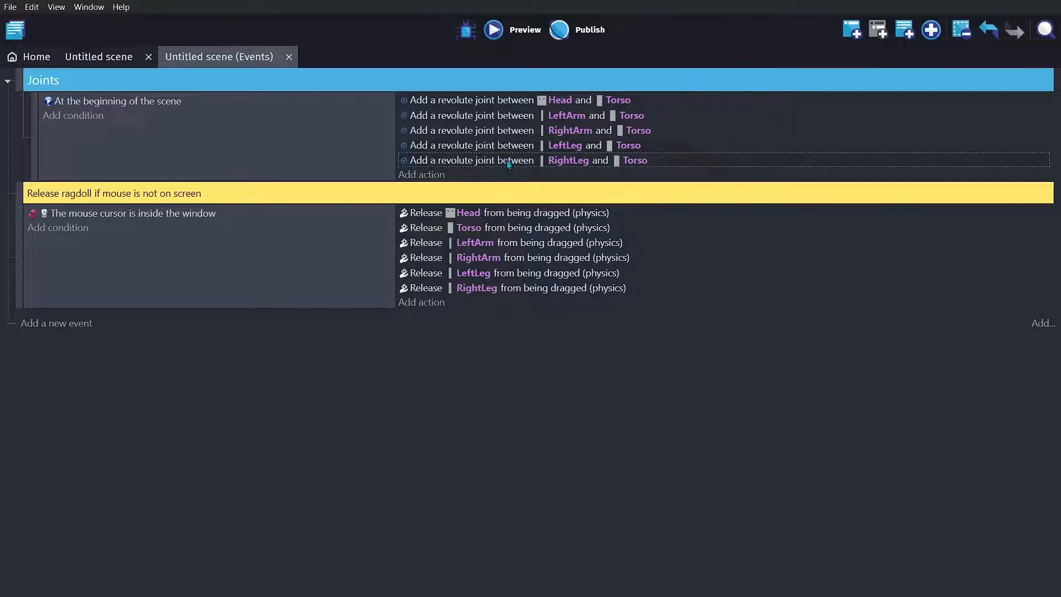
double_click(510, 165)
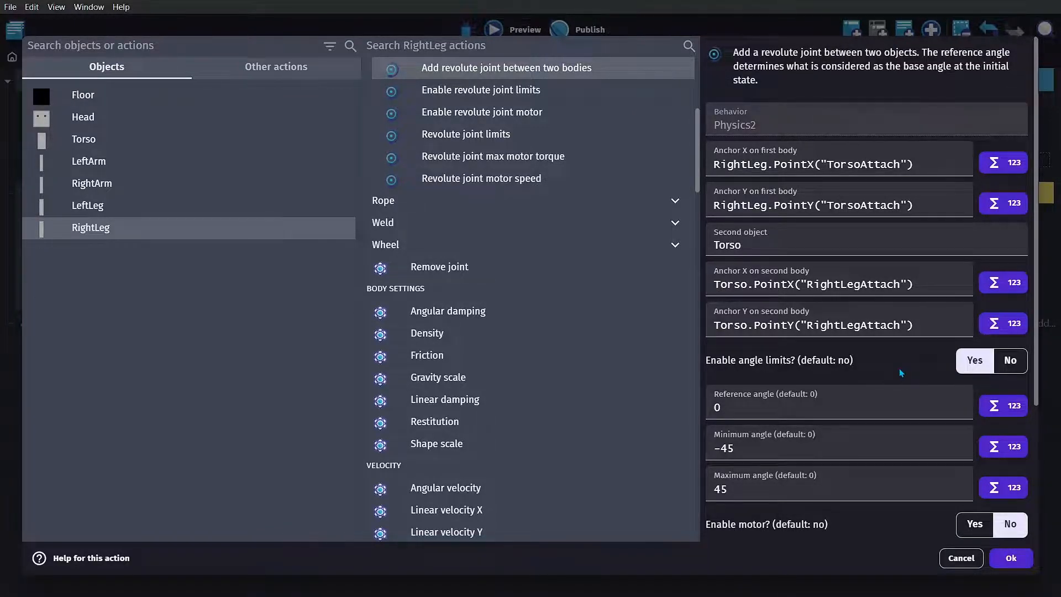
left_click(1014, 558)
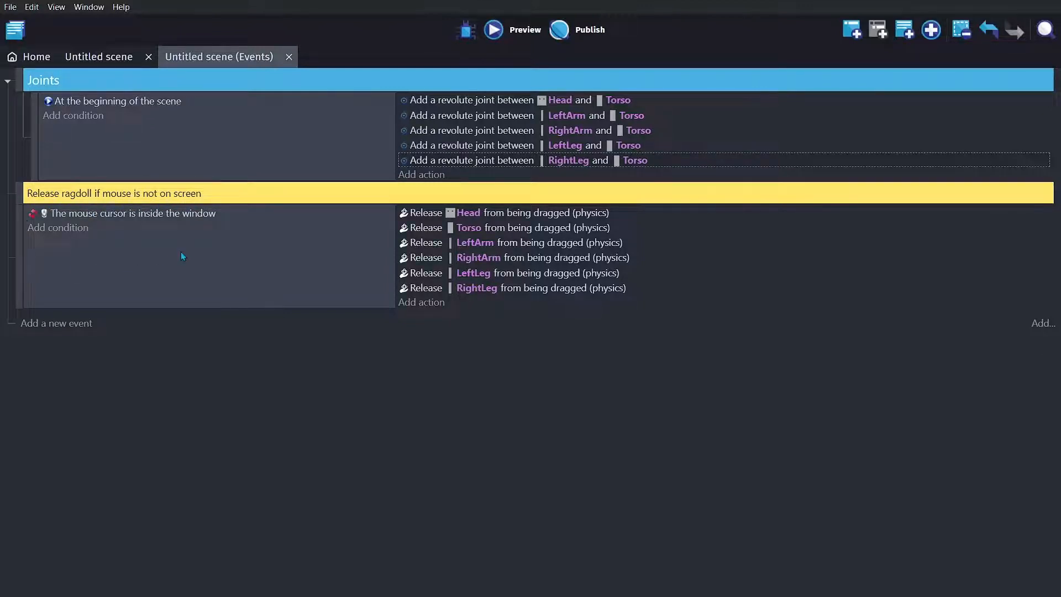
- Examine the inverted "Mouse cursor is inside the window" condition of the ragdoll release event
double_click(140, 215)
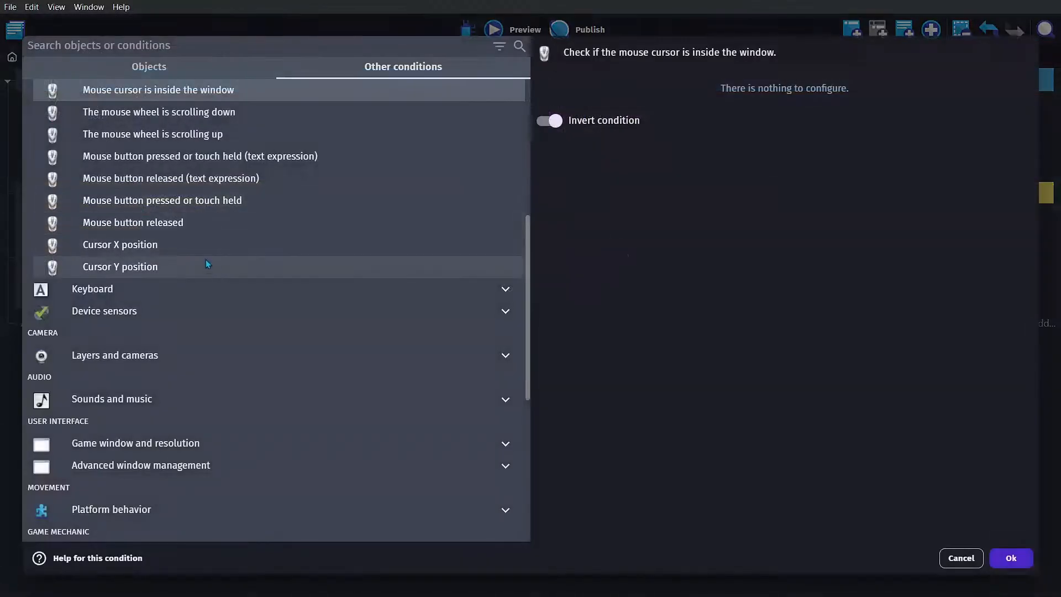
scroll(205, 221, "up", 2)
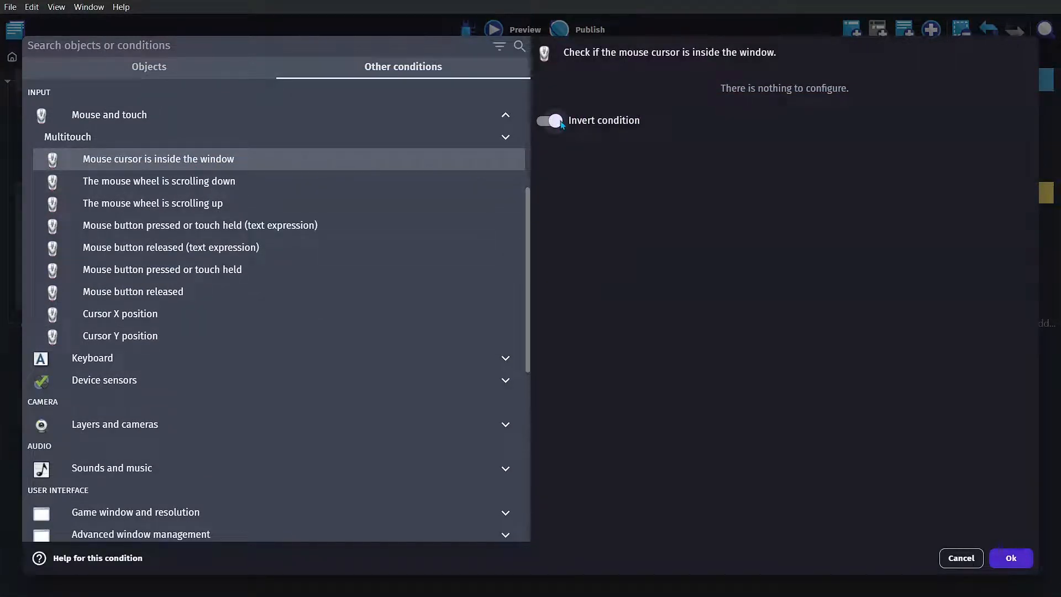
left_click(1011, 558)
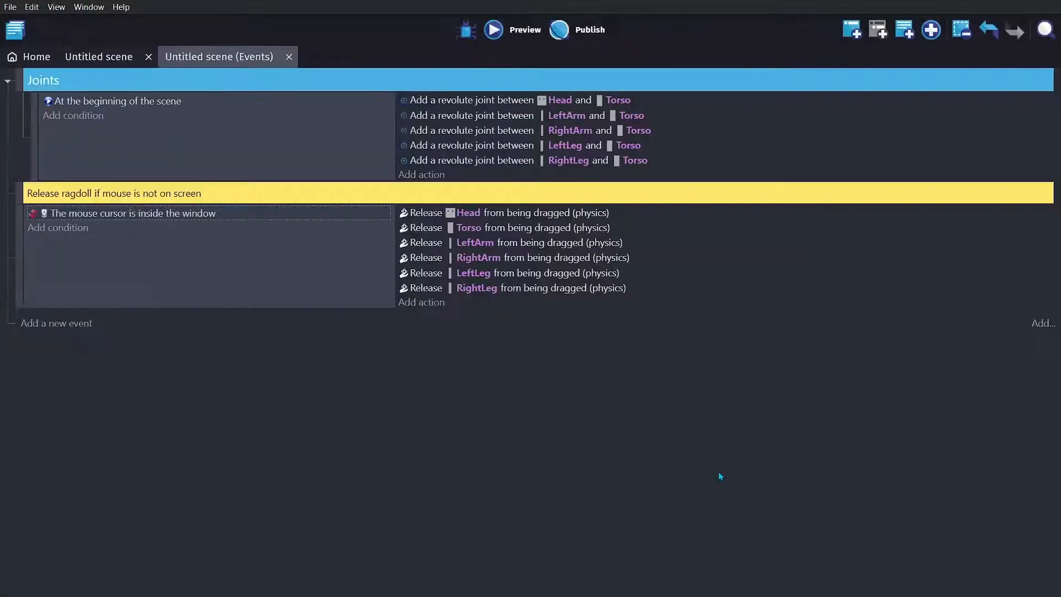
- Examine the "Release dragged object" actions for Head and Torso in the ragdoll release event
double_click(431, 215)
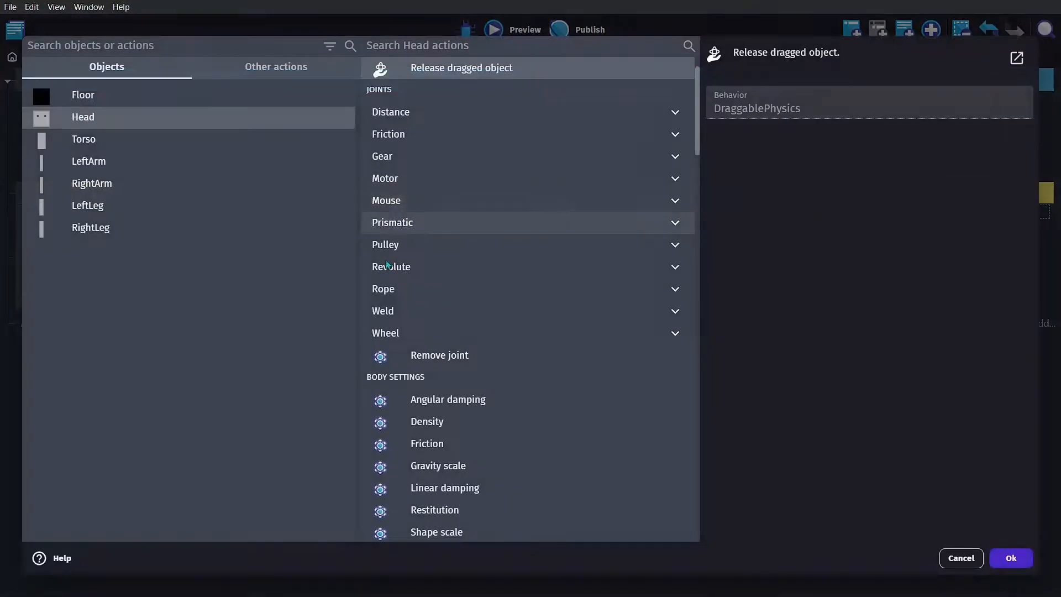
scroll(419, 235, "up", 1)
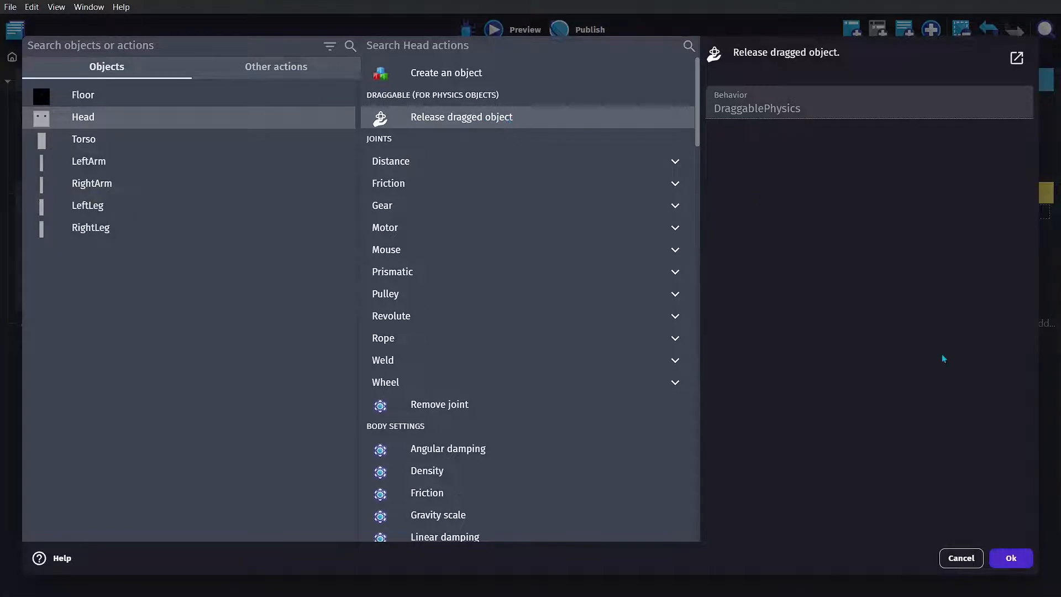
left_click(1010, 553)
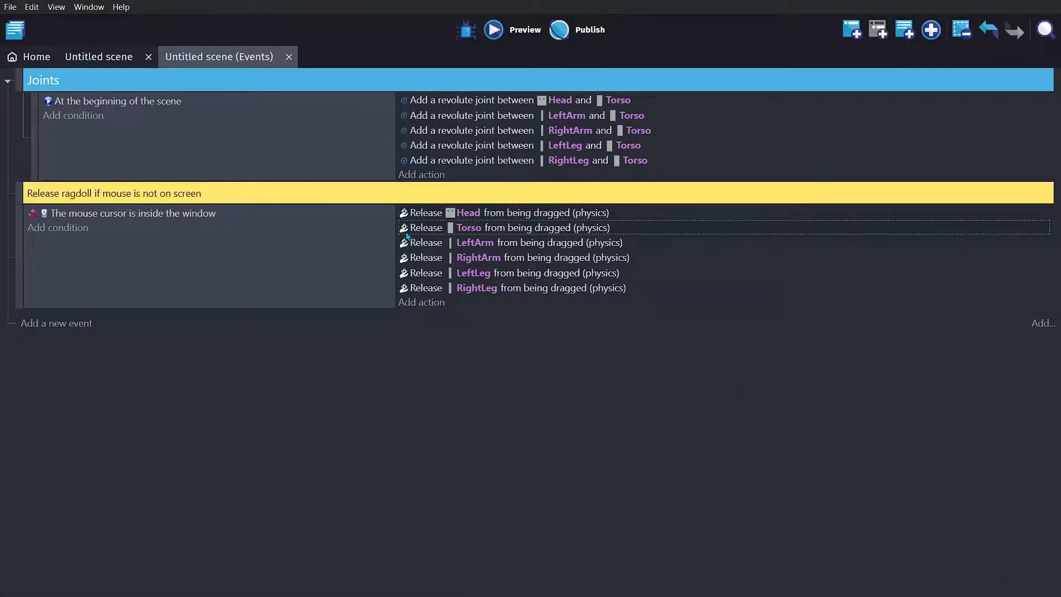
double_click(432, 228)
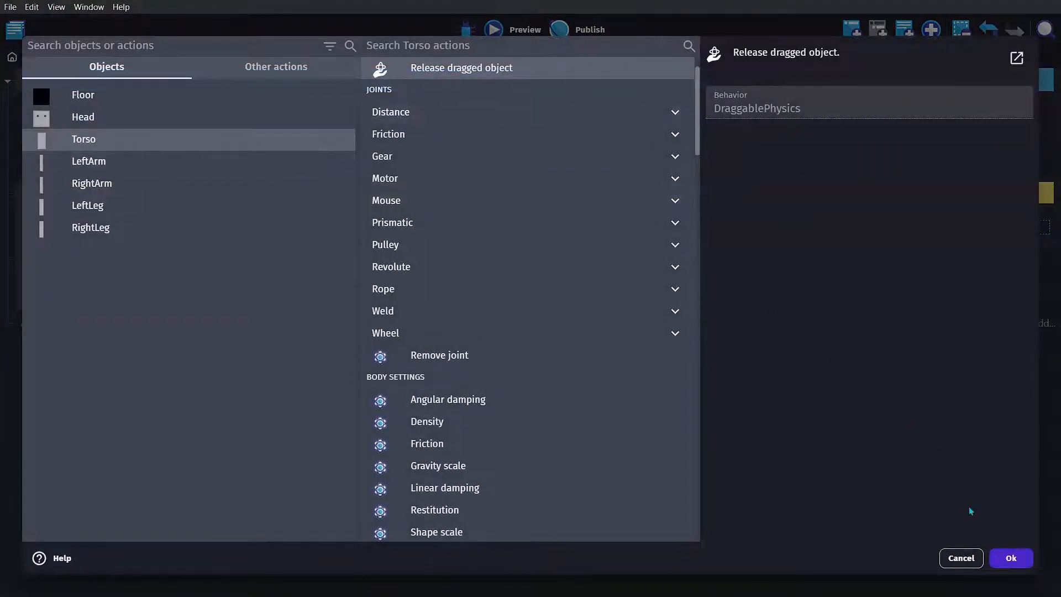
left_click(1012, 559)
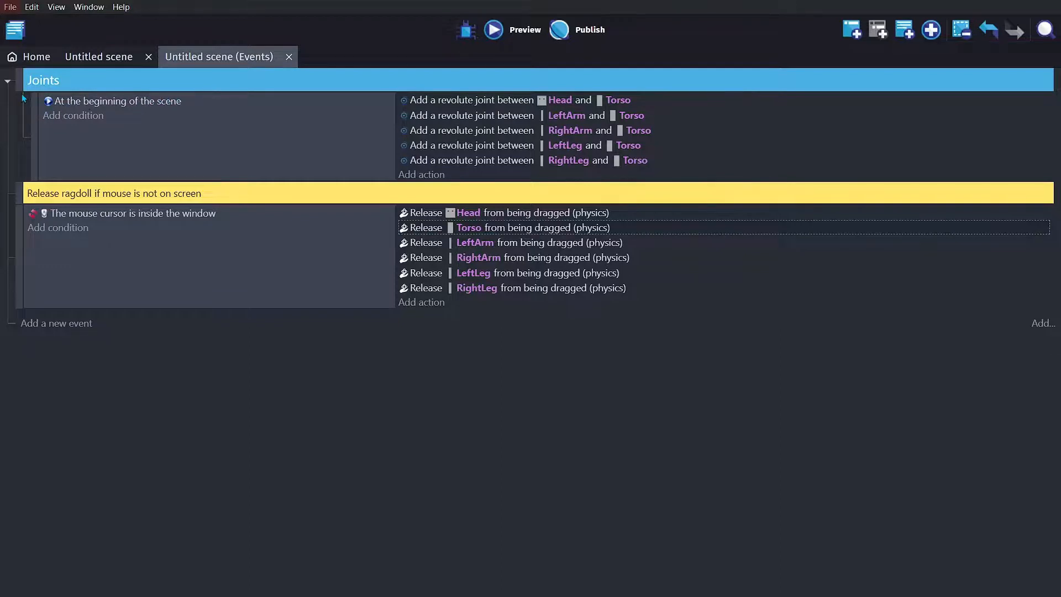
- Save the project and return to the layout of the untitled scene
key("ctrl+s")
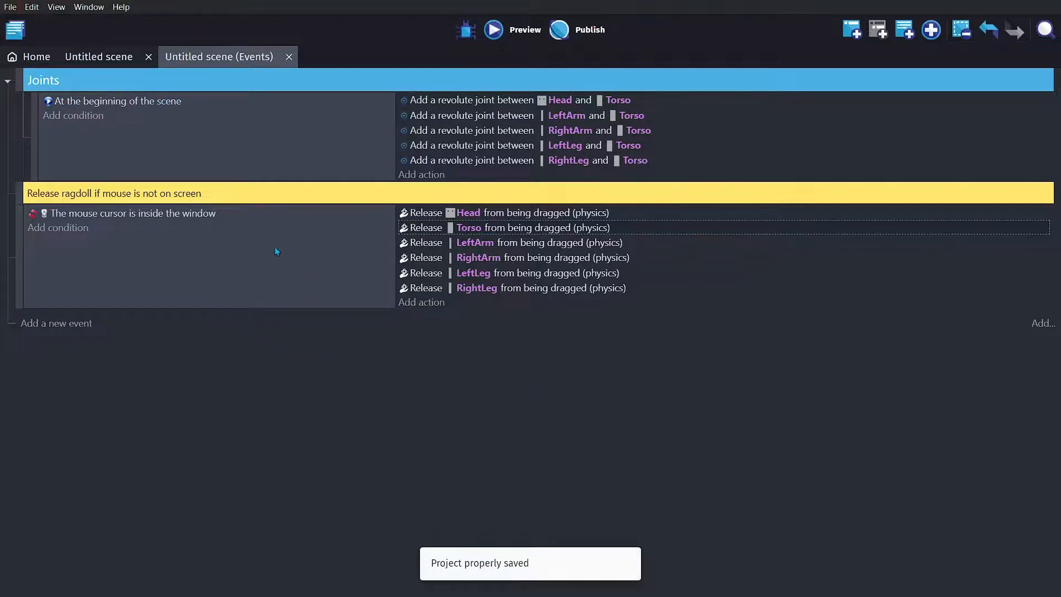
left_click(122, 65)
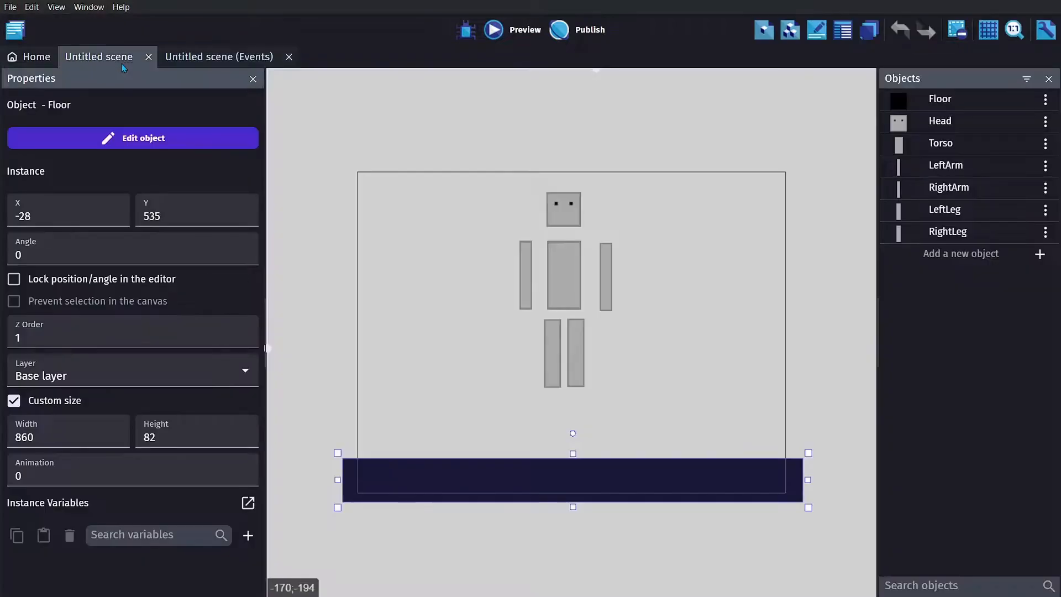